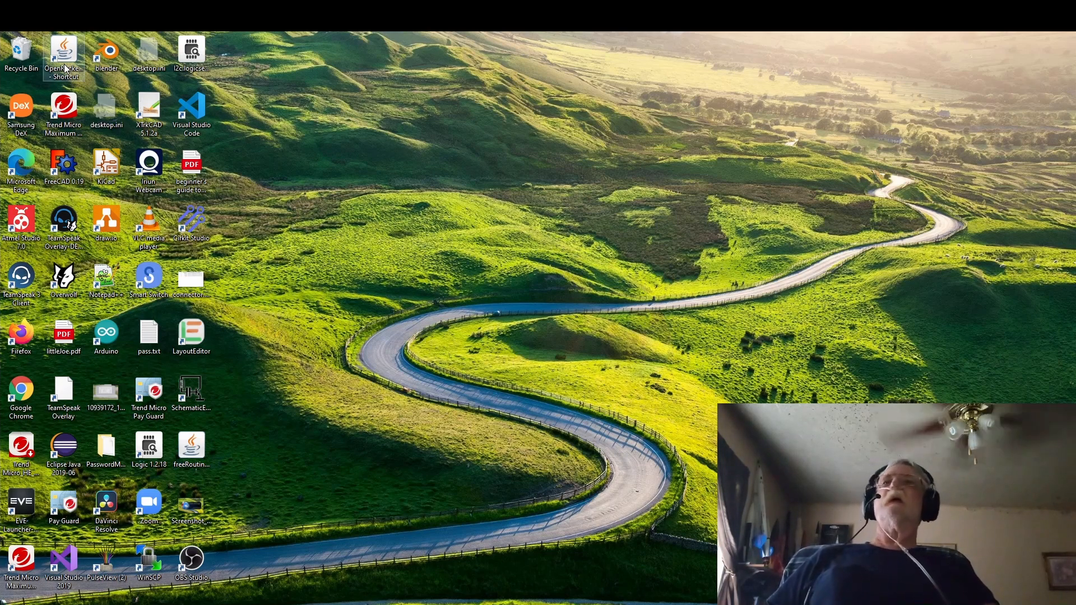
Inspect the properties of the OpenRocket-15.03.jar desktop shortcut and close them.
click(65, 67)
right_click(65, 66)
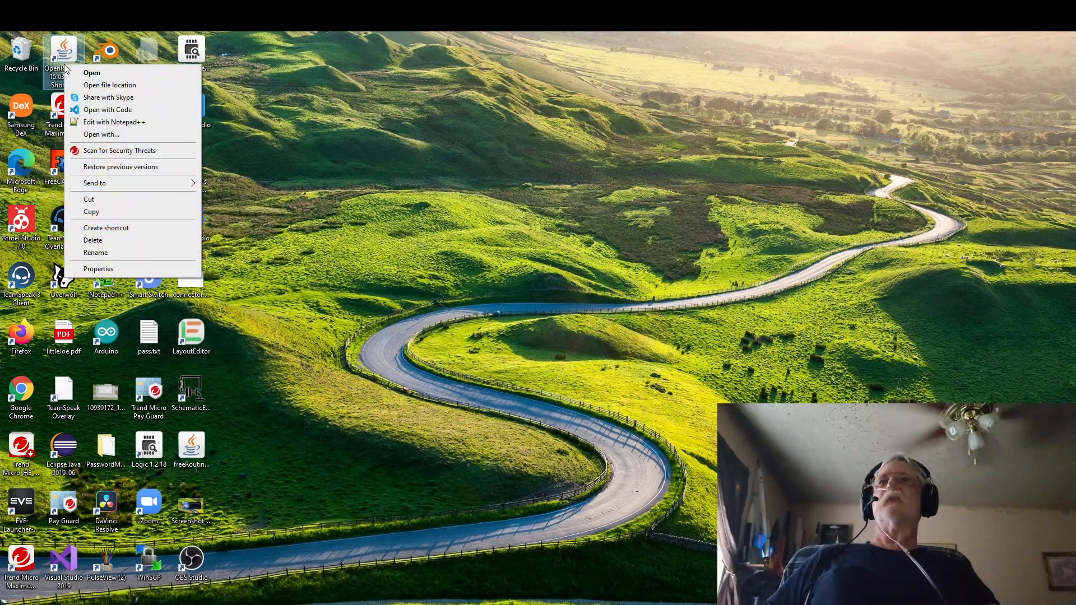
click(98, 269)
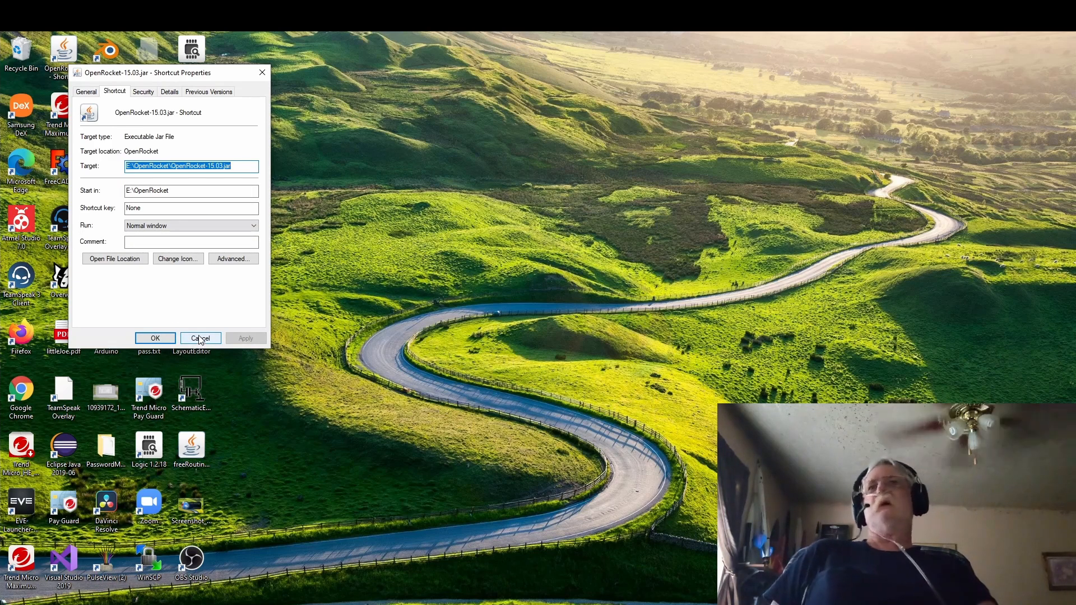
click(162, 338)
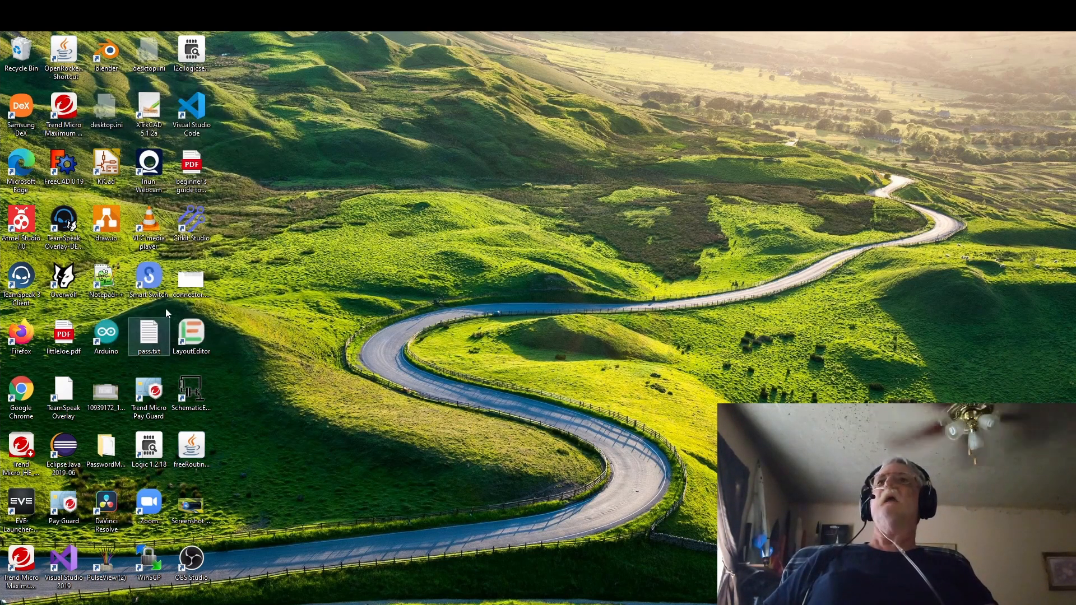
Launch OpenRocket from the desktop and add a nose cone to the sustainer stage.
double_click(66, 51)
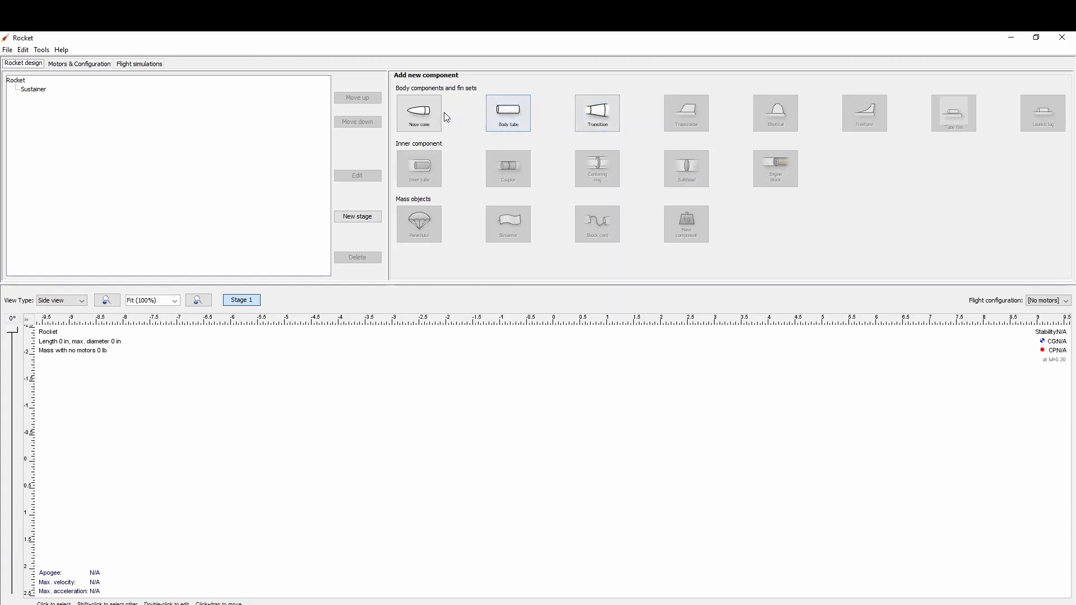
click(428, 125)
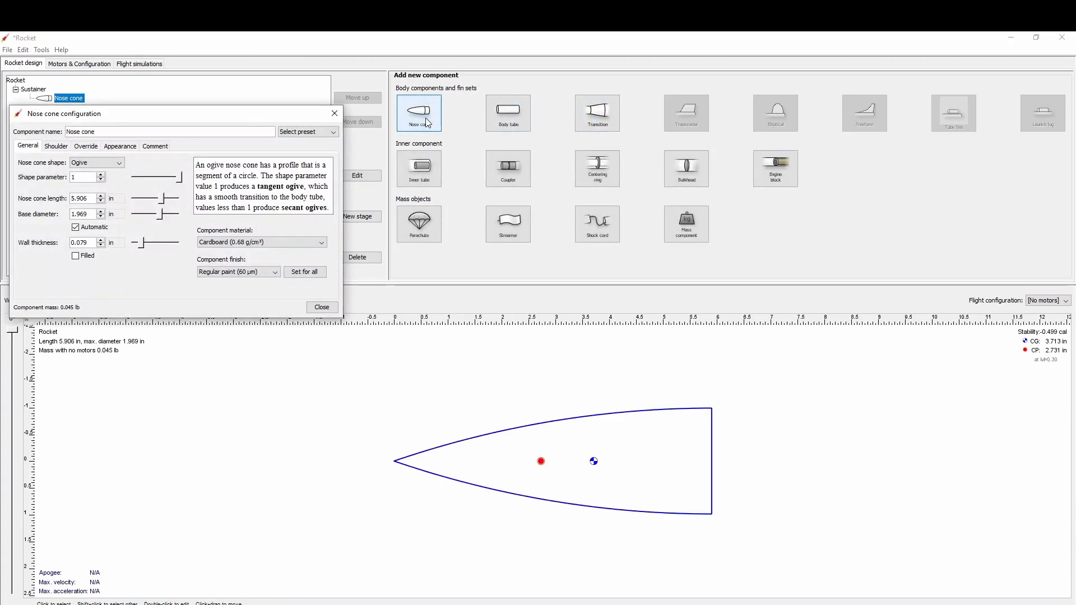
Preview the Ellipsoid and Conical nose cone shapes, and return the shape to Ogive.
click(96, 162)
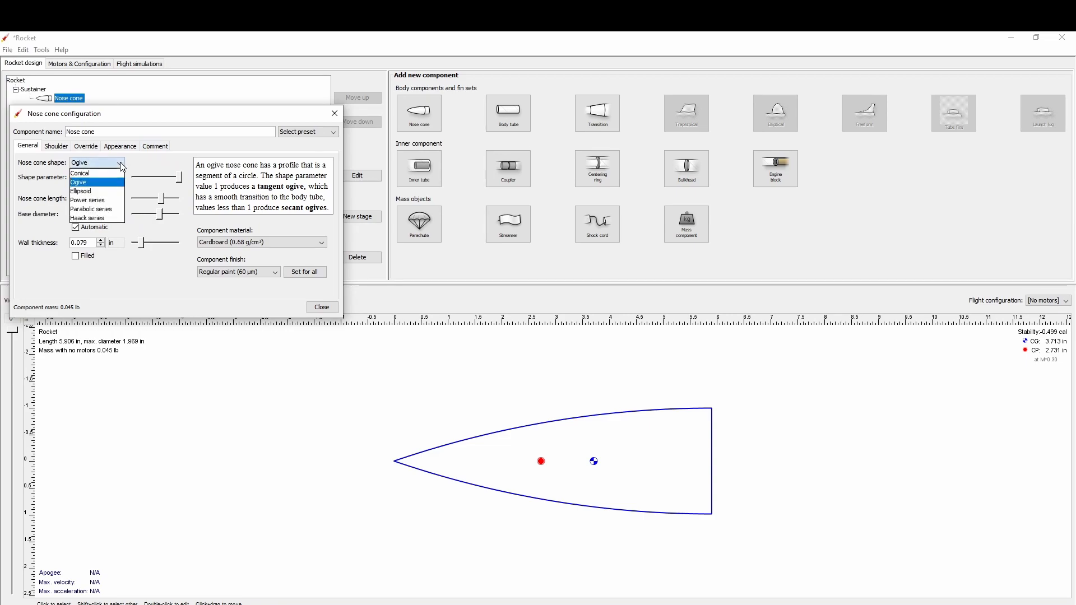
click(101, 194)
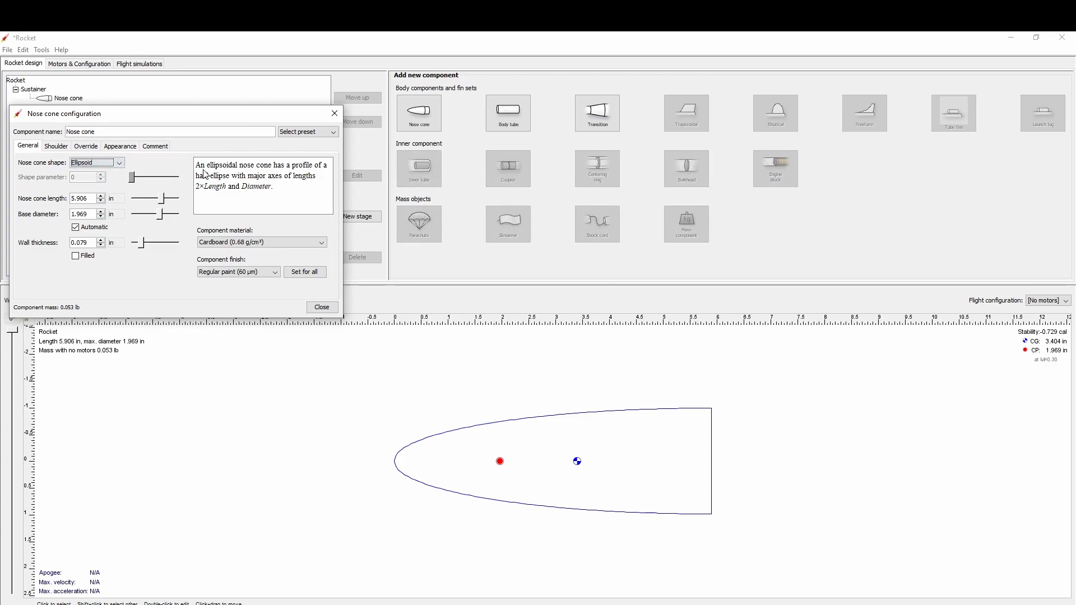
click(120, 163)
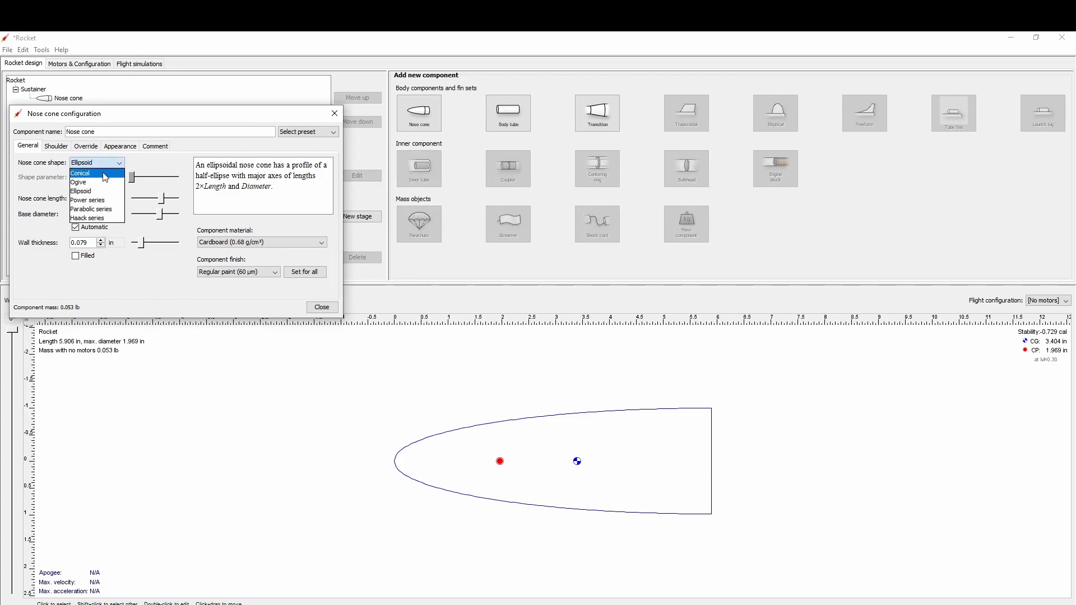
click(105, 177)
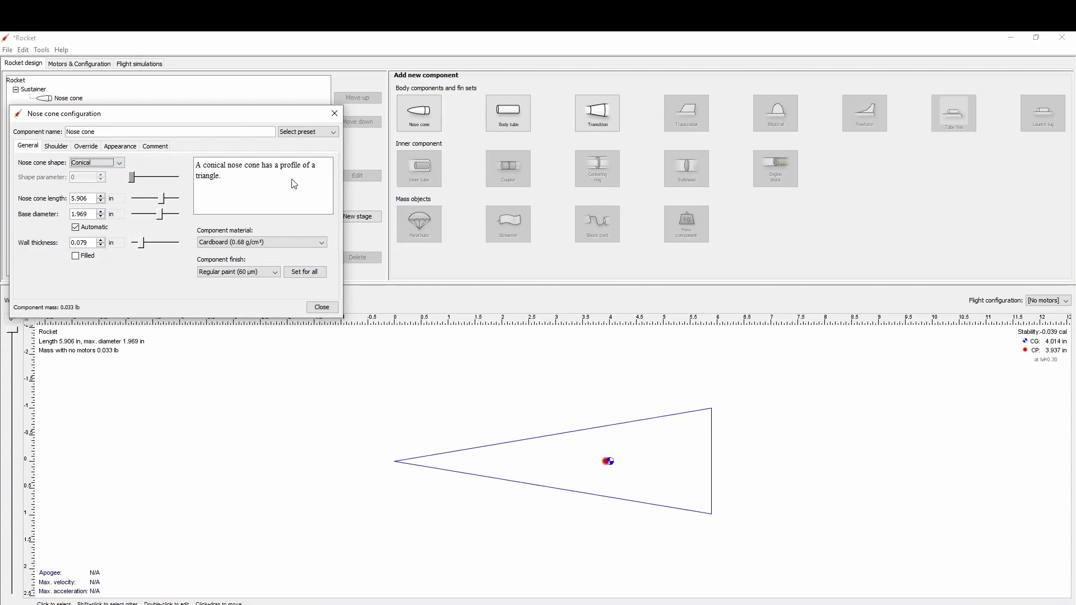
click(116, 164)
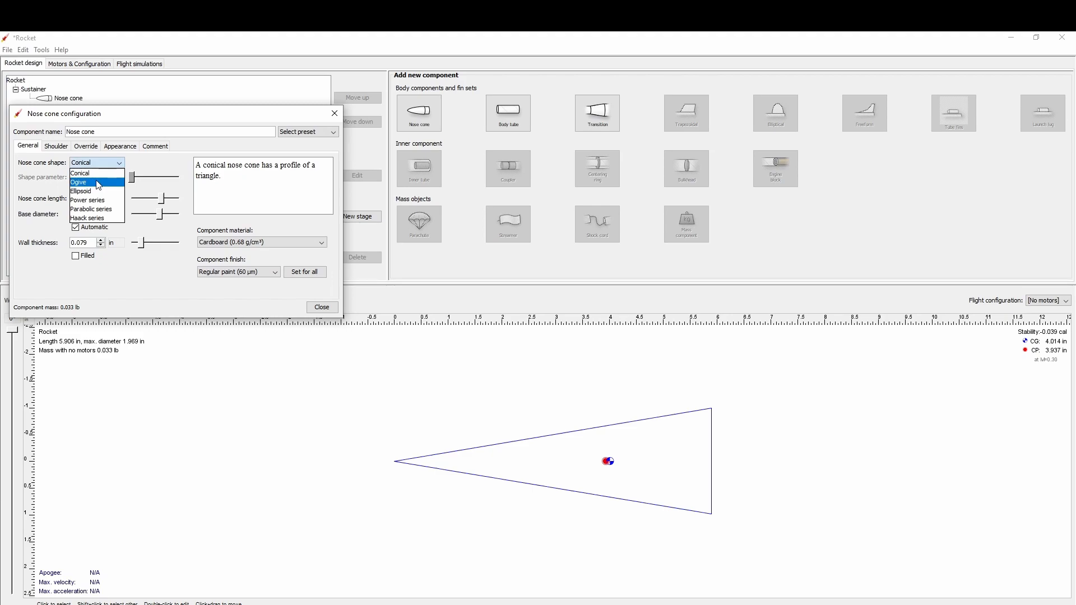
click(99, 183)
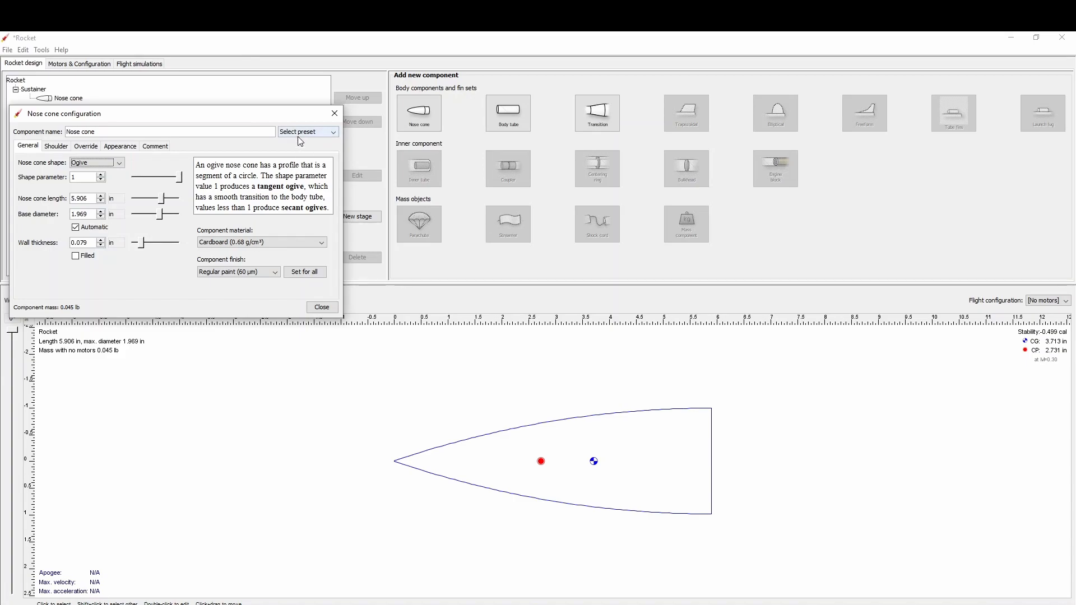
Apply the Estes BNC-20B balsa preset from the component database to the nose cone and close its configuration.
click(334, 134)
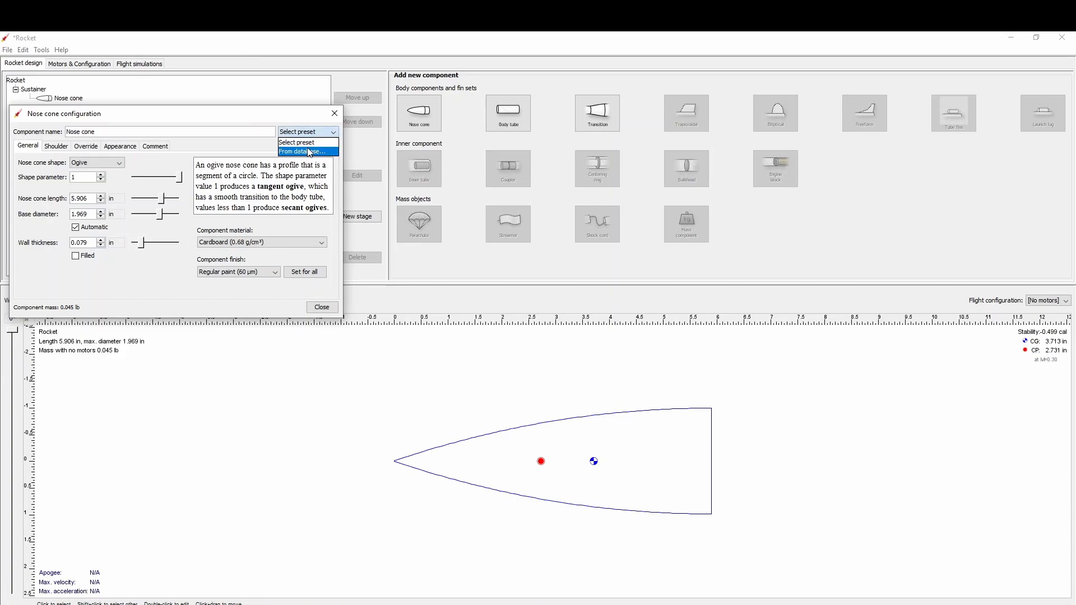
click(308, 152)
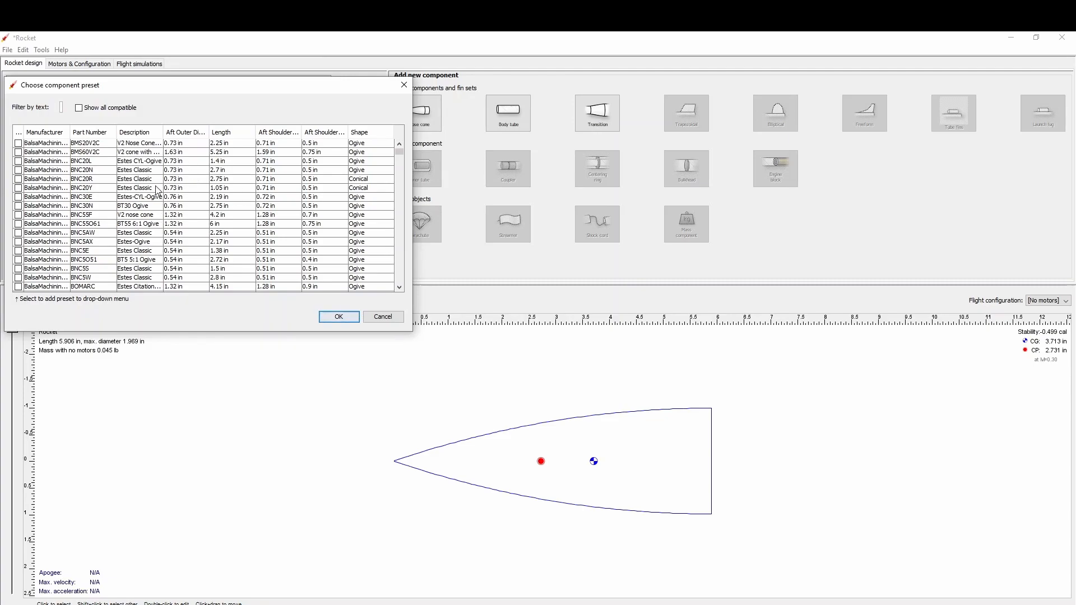
scroll(192, 171, down, 4)
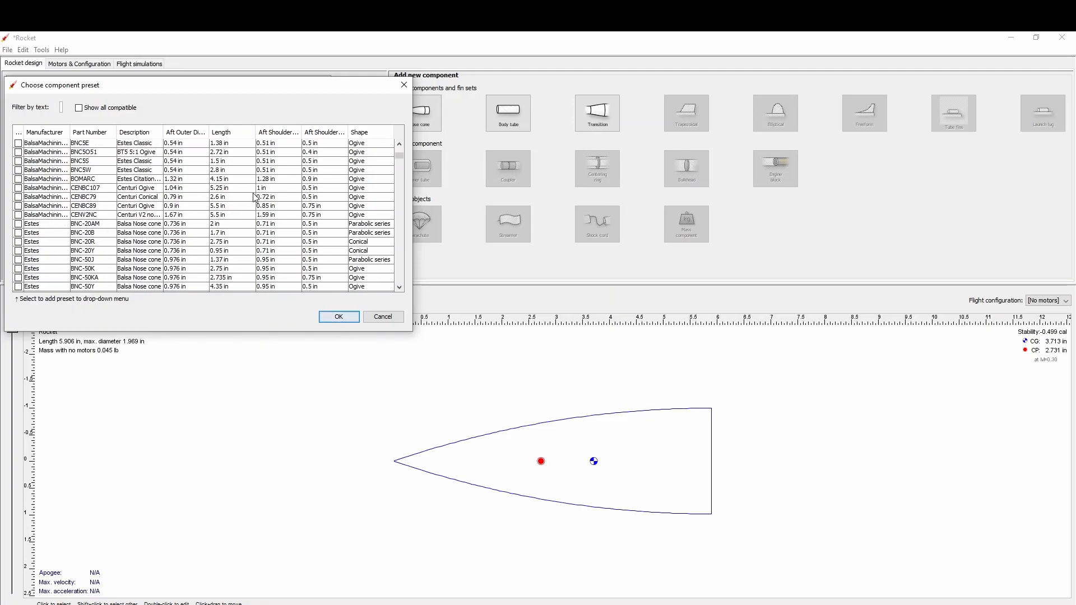
click(105, 234)
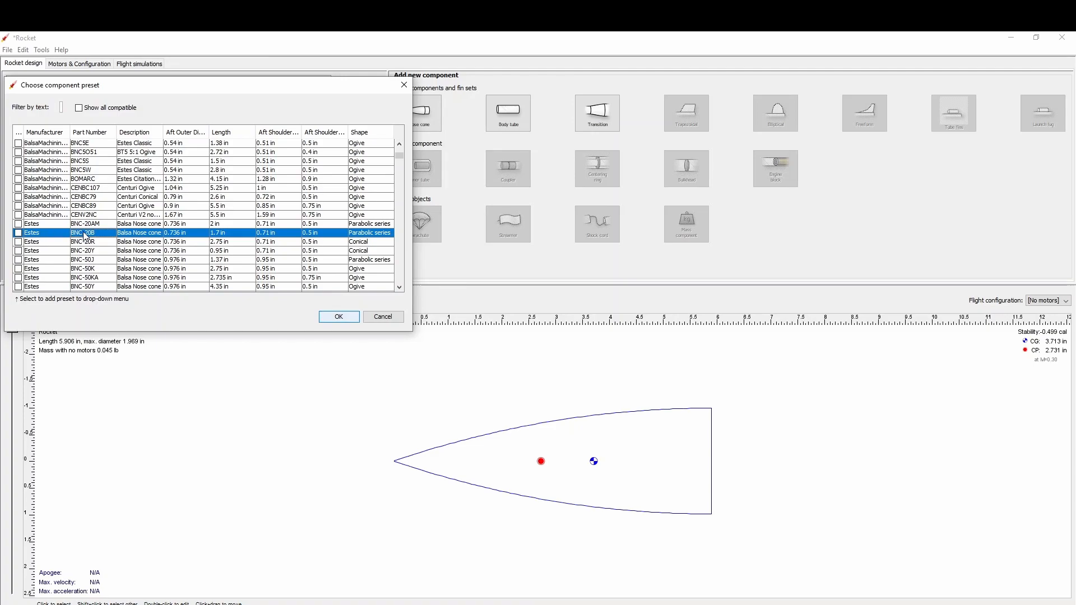
click(344, 318)
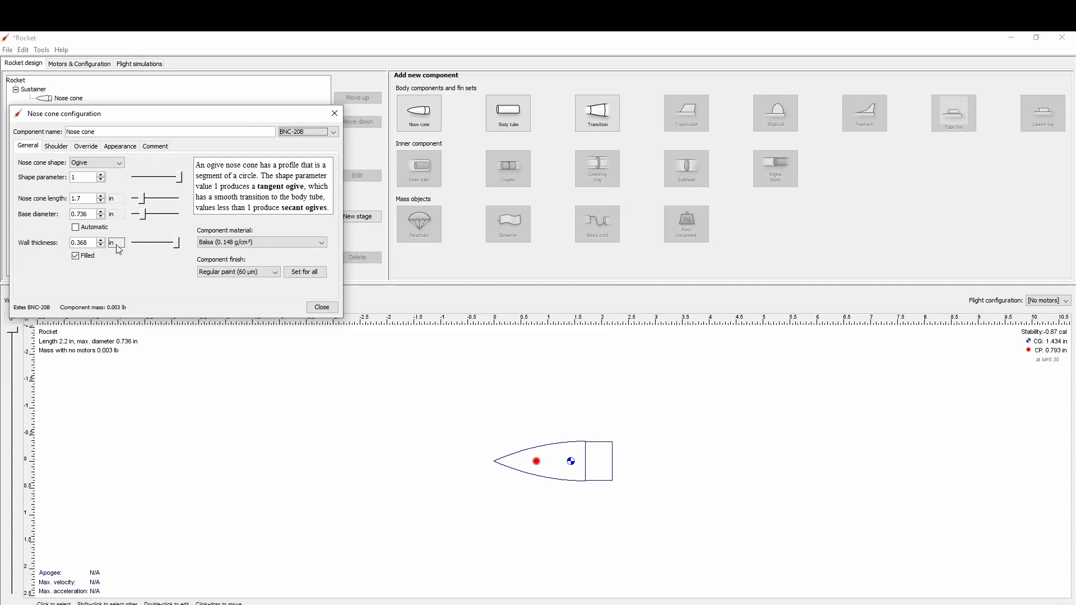
click(323, 308)
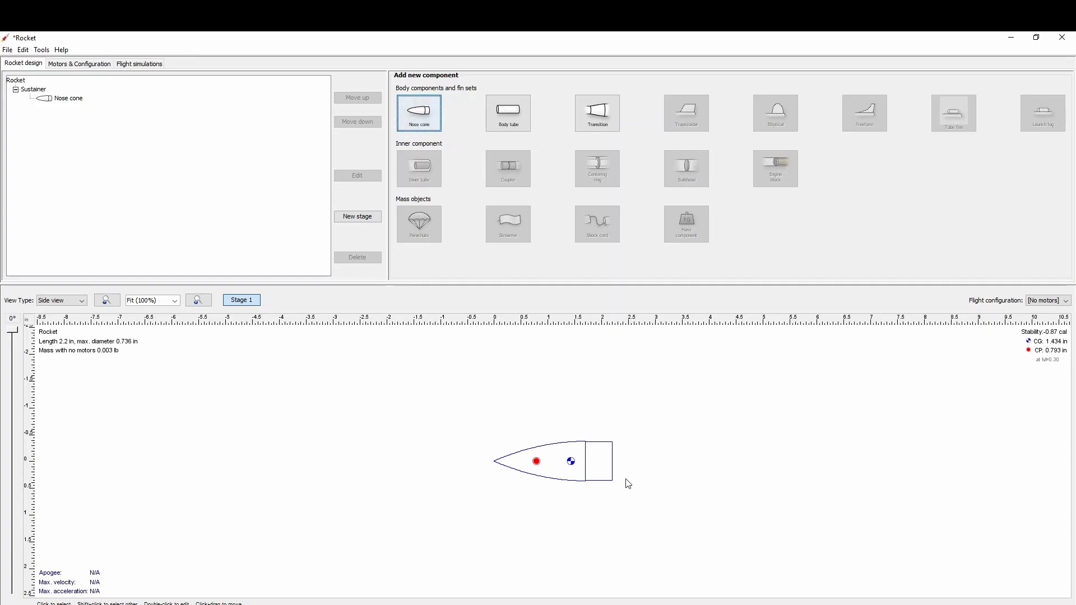
Add a body tube using the Estes EST 3085 (BT-20) database preset and set its length to 10 in.
click(516, 124)
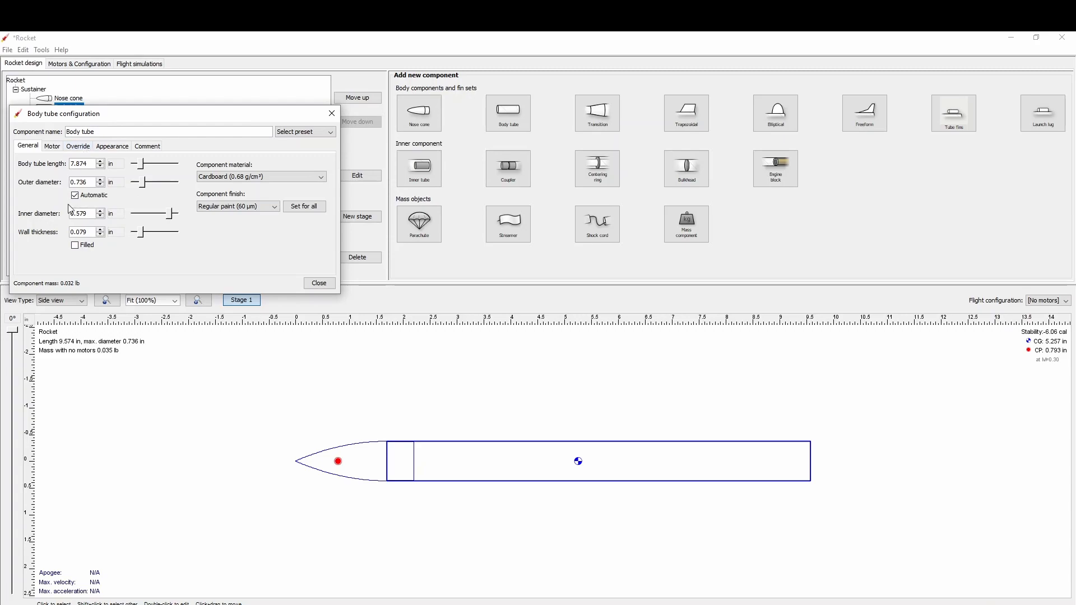
click(329, 133)
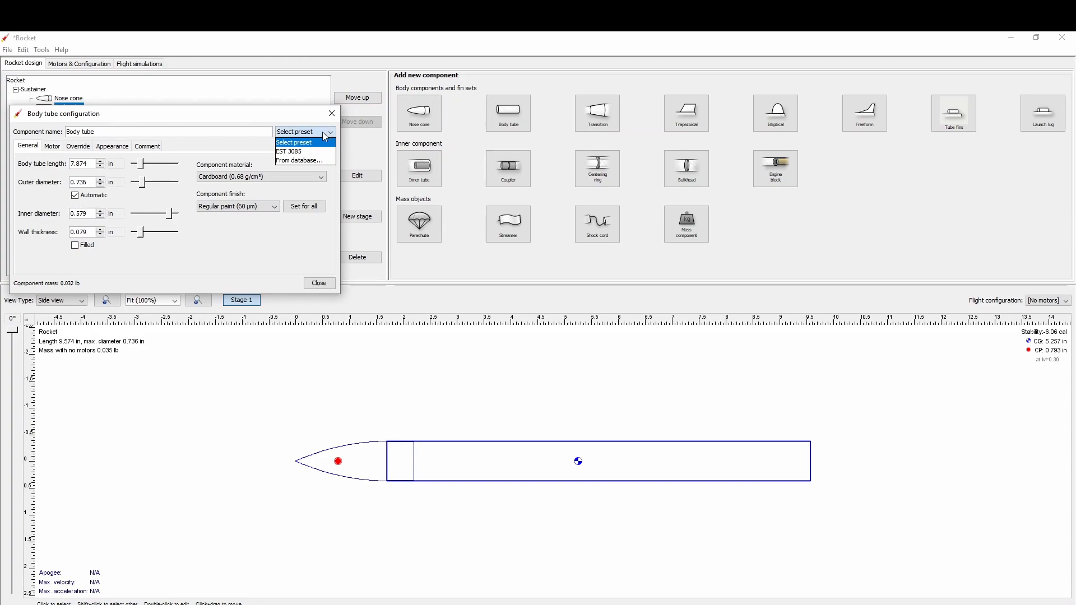
click(302, 160)
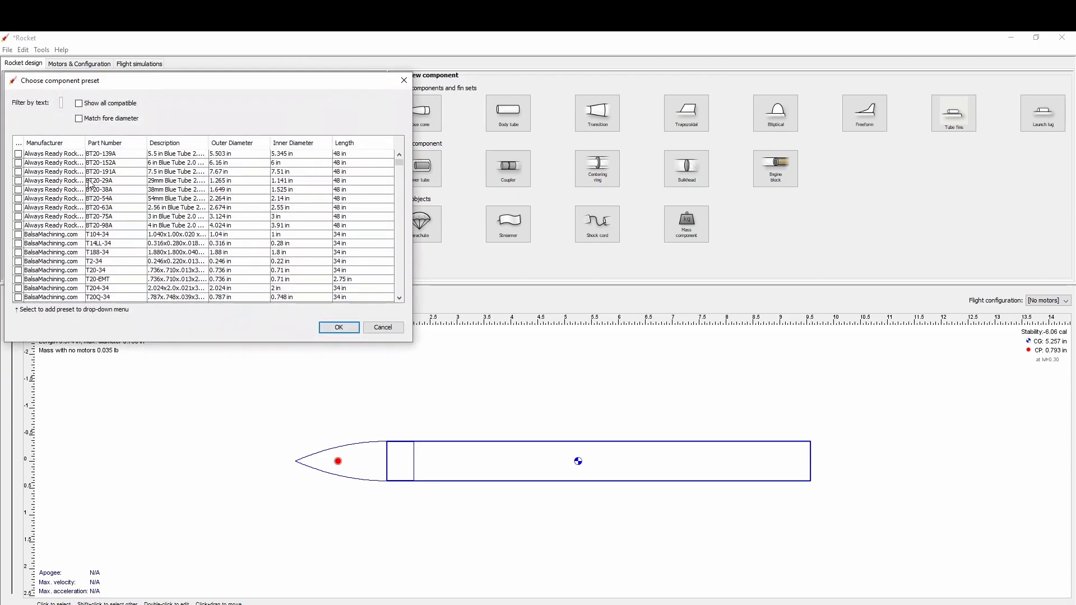
scroll(83, 217, down, 8)
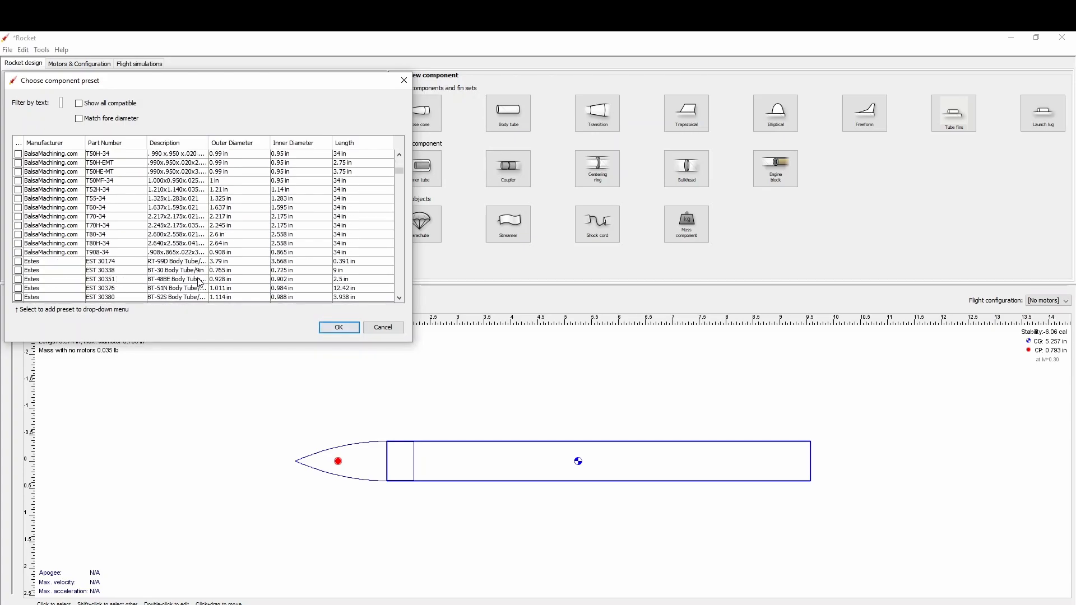
scroll(194, 283, down, 2)
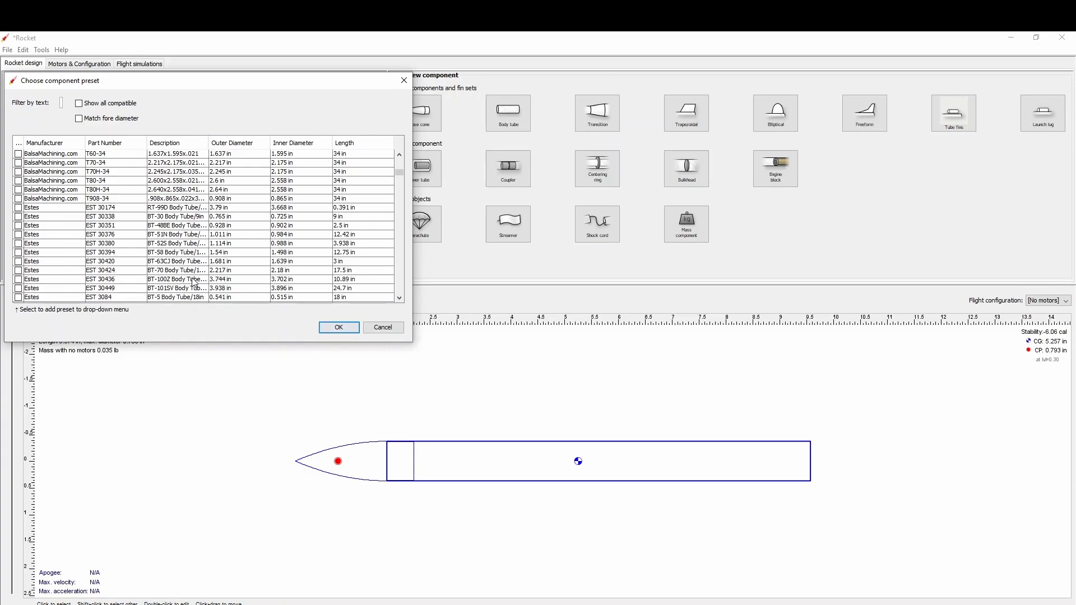
scroll(195, 284, down, 2)
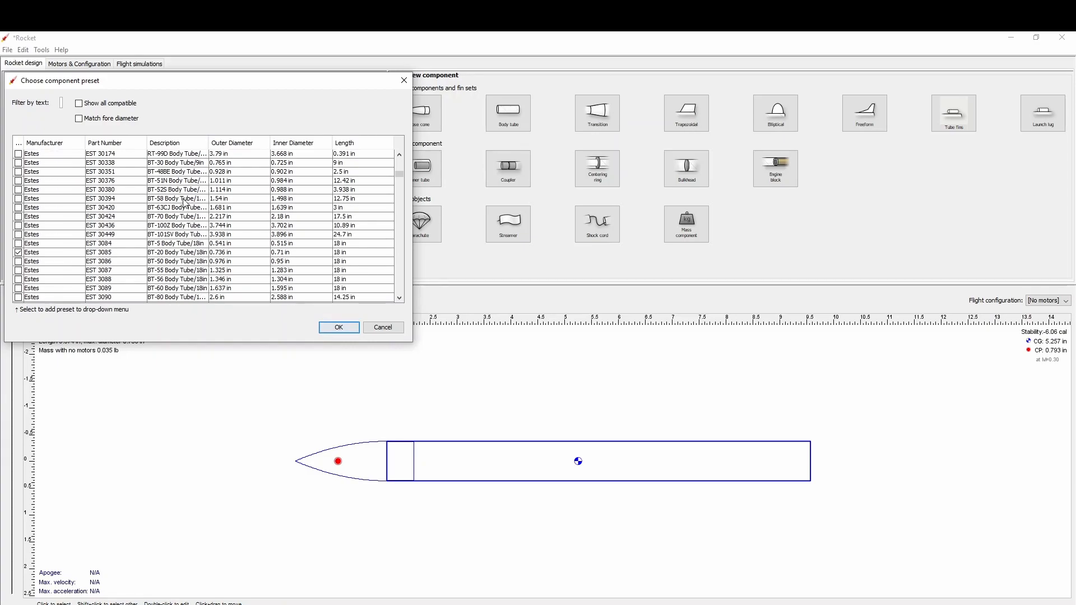
click(177, 257)
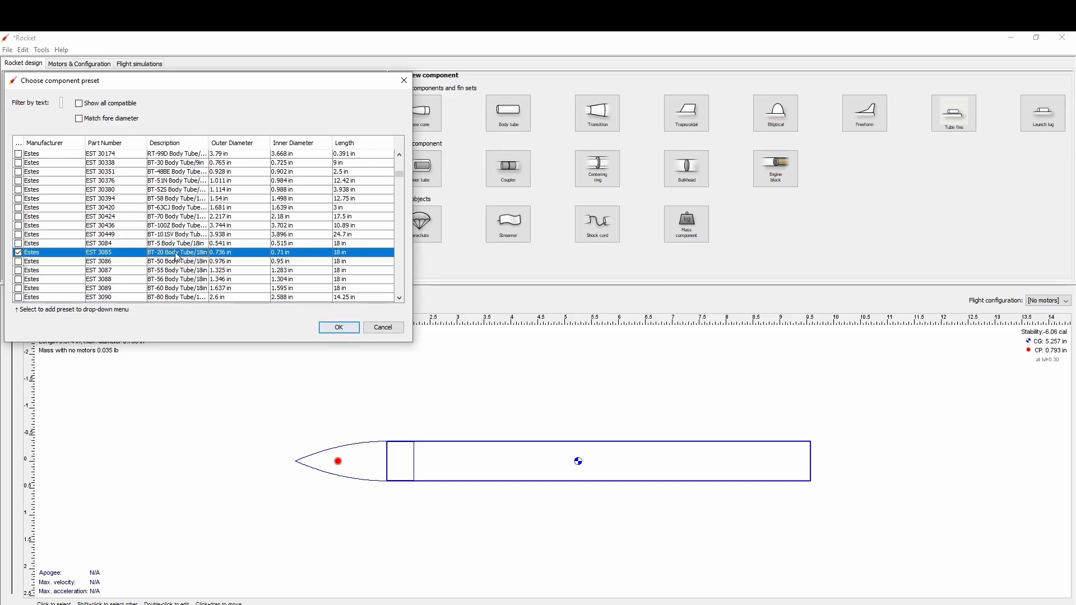
click(339, 328)
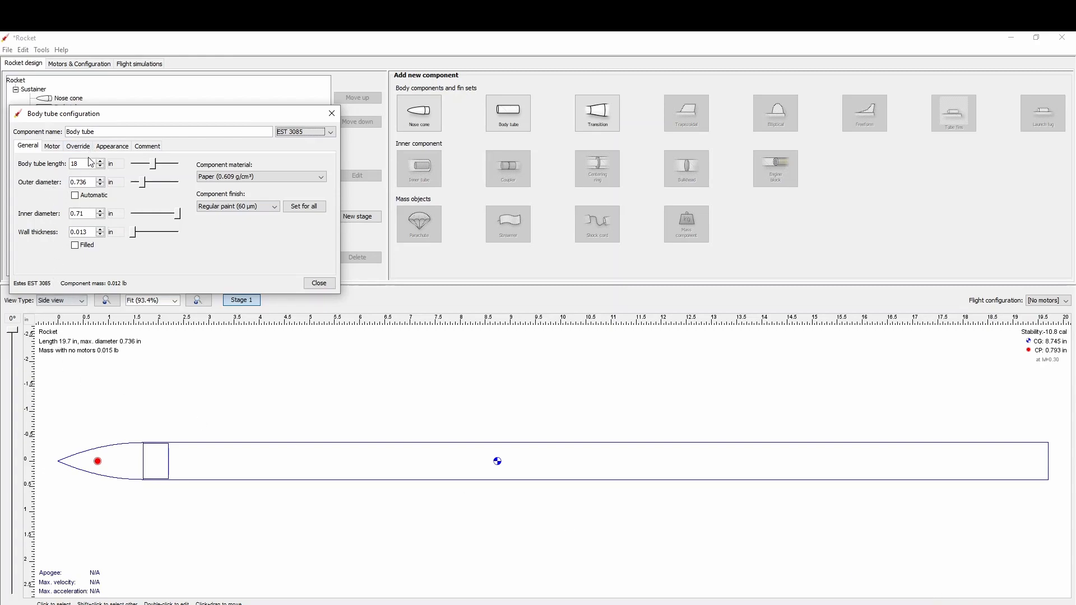
click(87, 164)
click(319, 284)
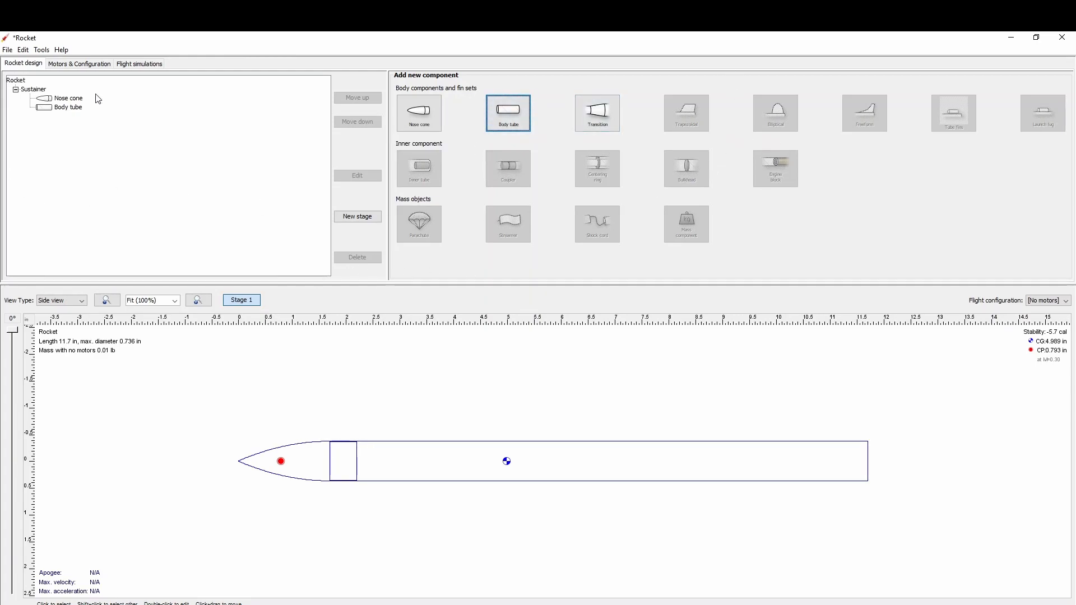
Add a trapezoidal fin set to the body tube, trying a 3° fin cant and resetting it to 0°.
click(63, 110)
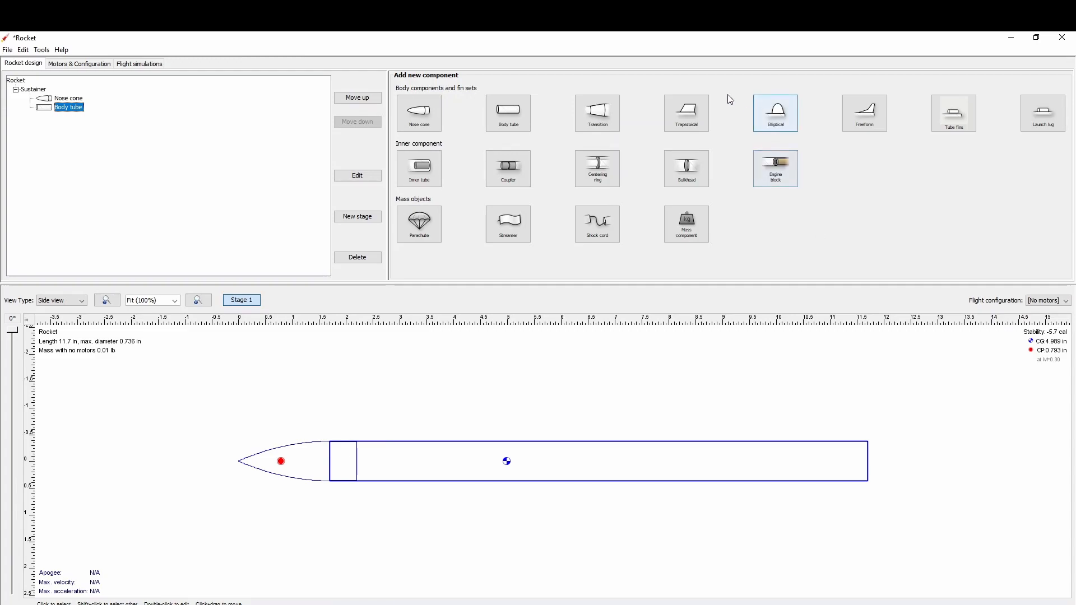
click(693, 124)
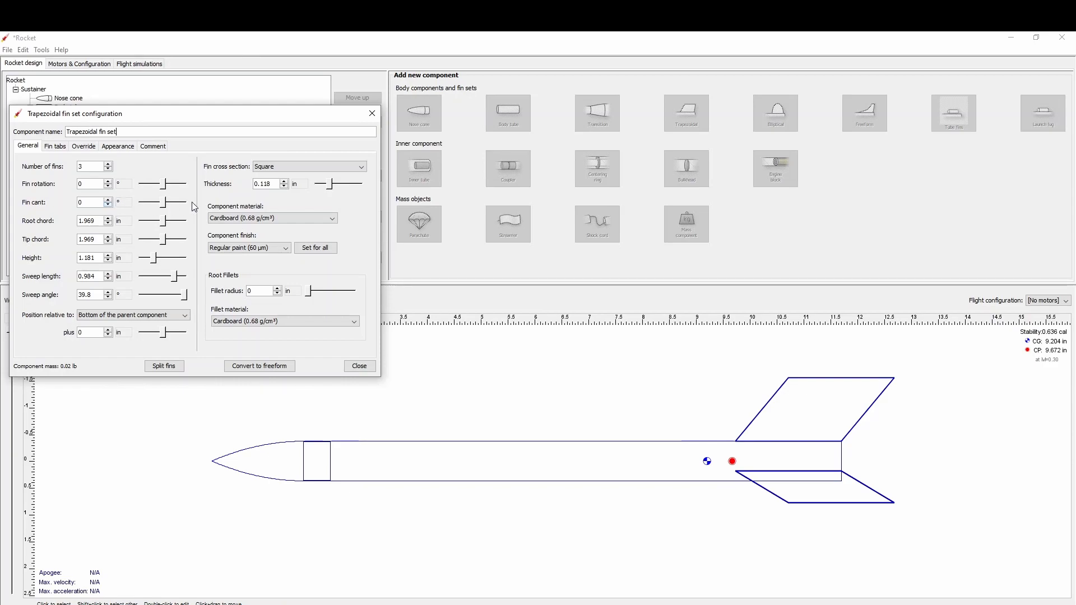
drag(165, 204, 170, 206)
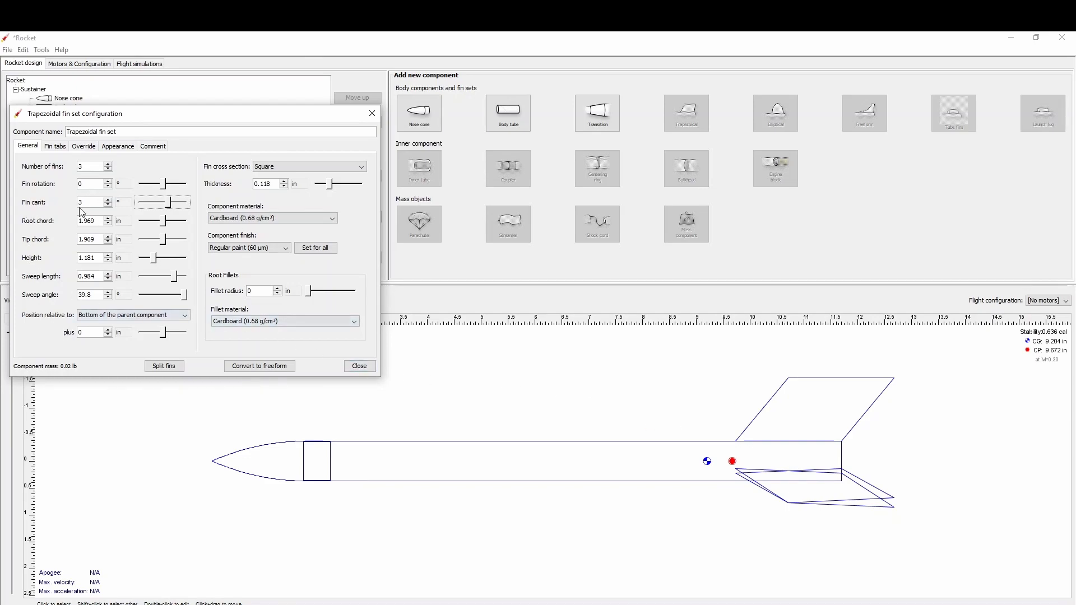
click(96, 205)
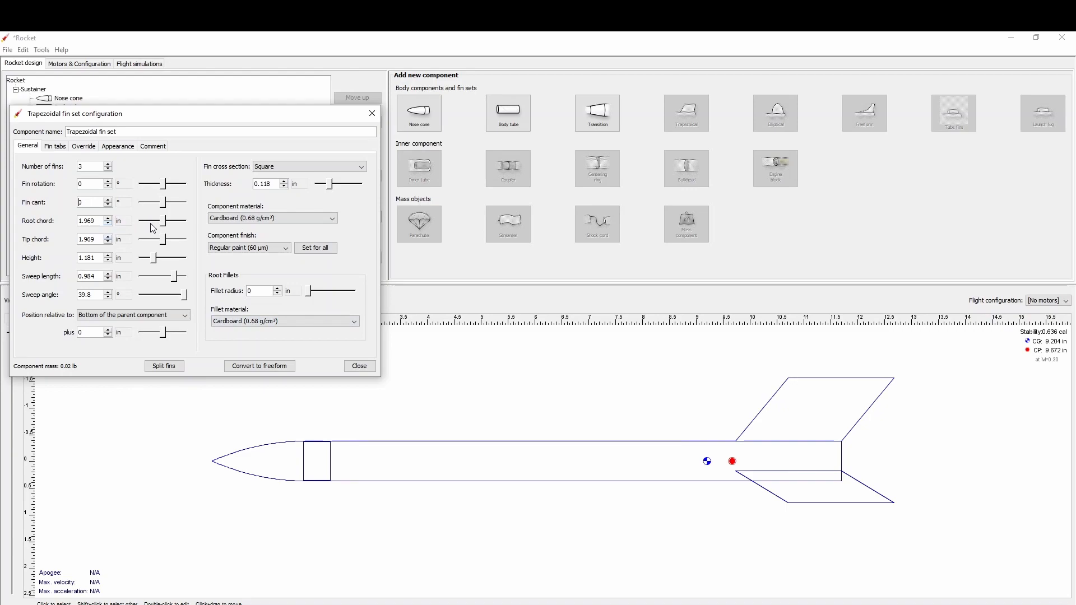
Set the fins' root chord to 4 in and tip chord to 1.1 in.
drag(165, 221, 179, 227)
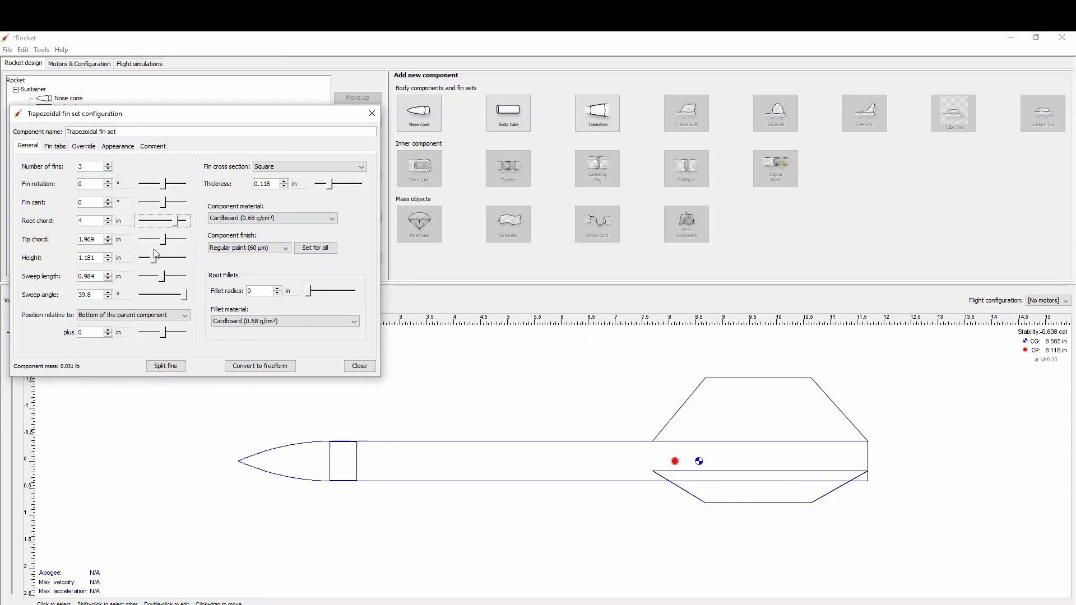
drag(163, 244, 155, 245)
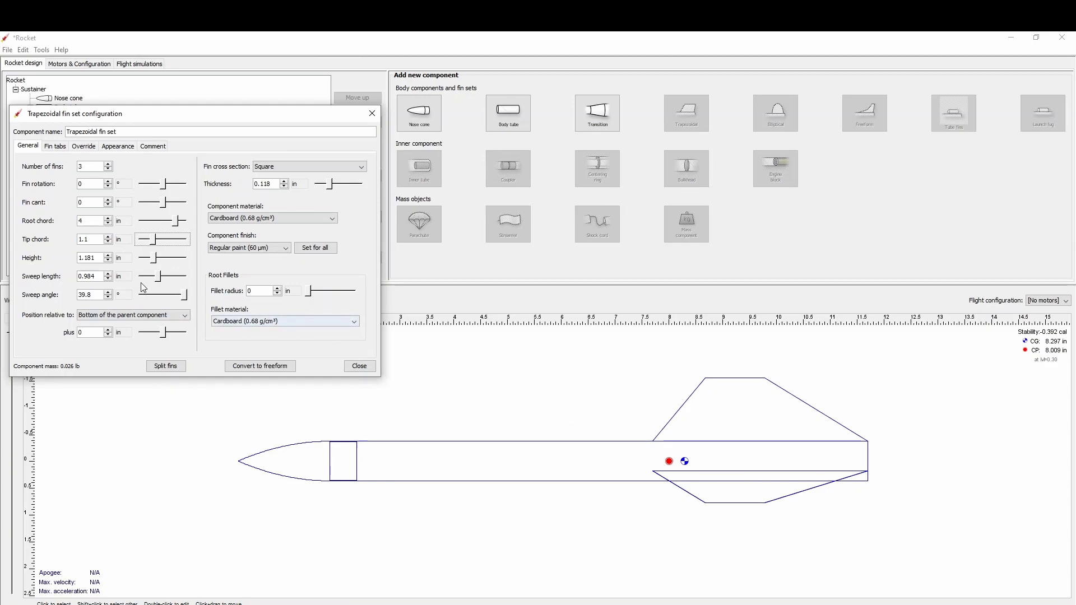
Try several sweep lengths and a 45° sweep angle for the fins, and set the sweep length to 0.6 in.
mouse_move(157, 280)
mouse_down()
mouse_move(189, 279)
mouse_move(150, 279)
mouse_move(162, 280)
mouse_up()
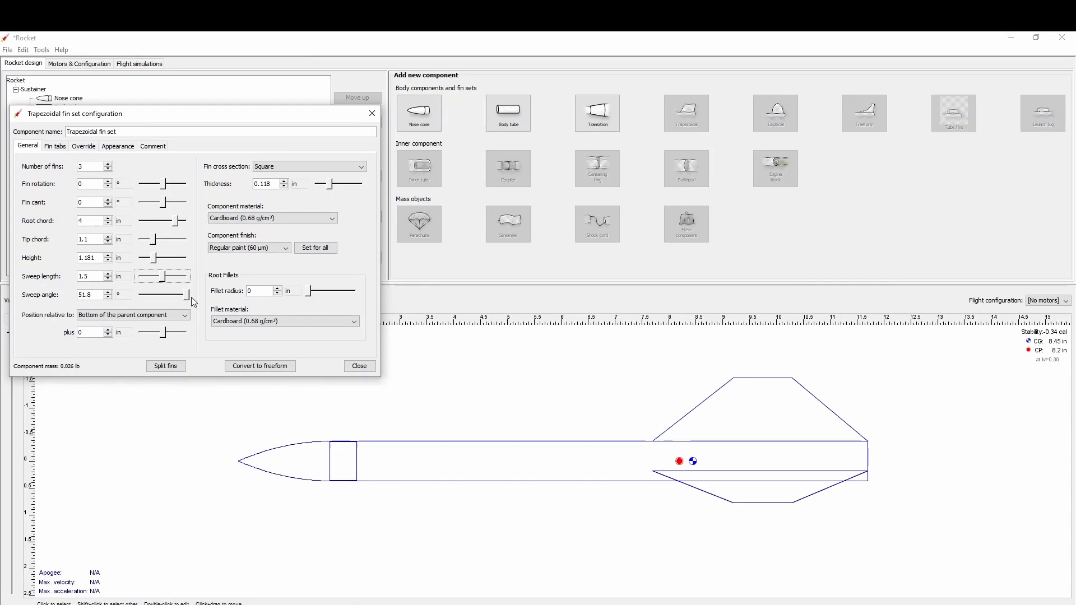
mouse_move(186, 297)
mouse_down()
mouse_move(148, 307)
mouse_move(228, 315)
mouse_up()
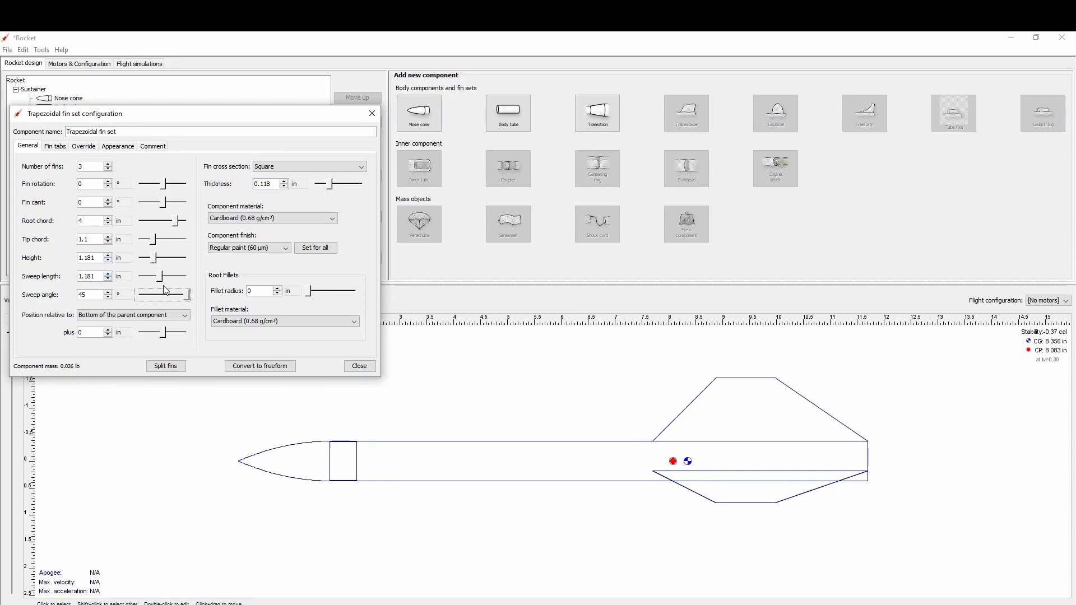
drag(162, 278, 232, 303)
drag(163, 278, 241, 306)
click(155, 279)
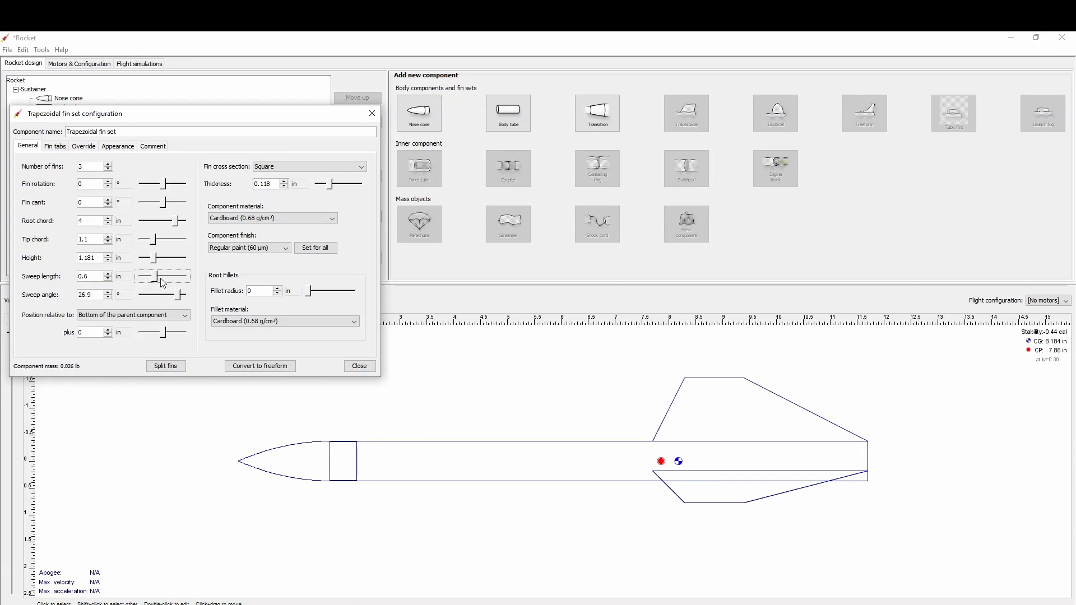
Set the trapezoidal fins' sweep length to 3.8 in and try offsets of 2 in and -1 in from the body tube's bottom.
drag(158, 277, 180, 285)
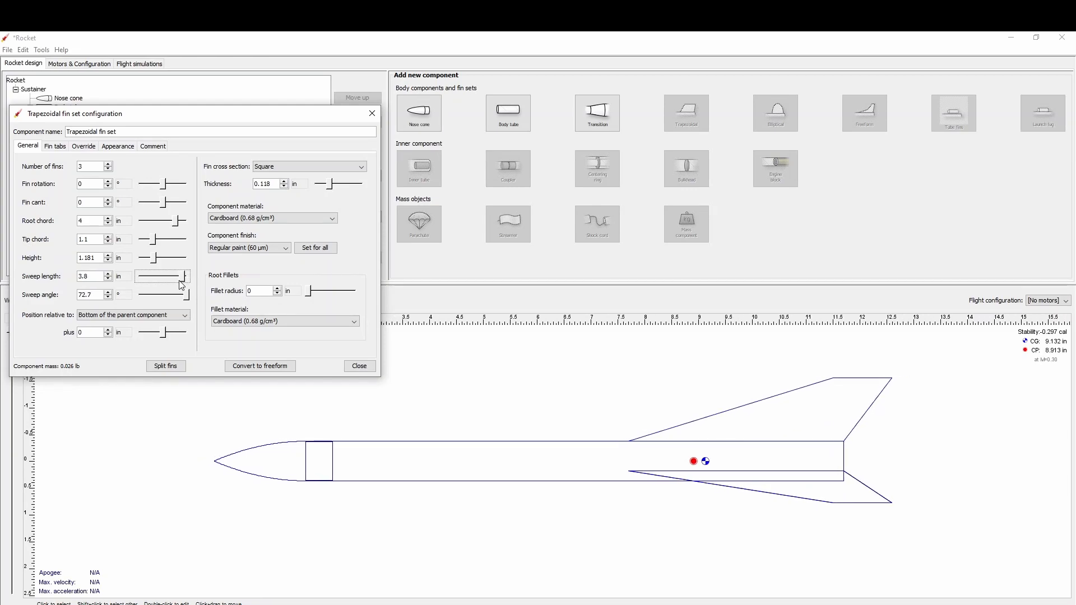
click(108, 331)
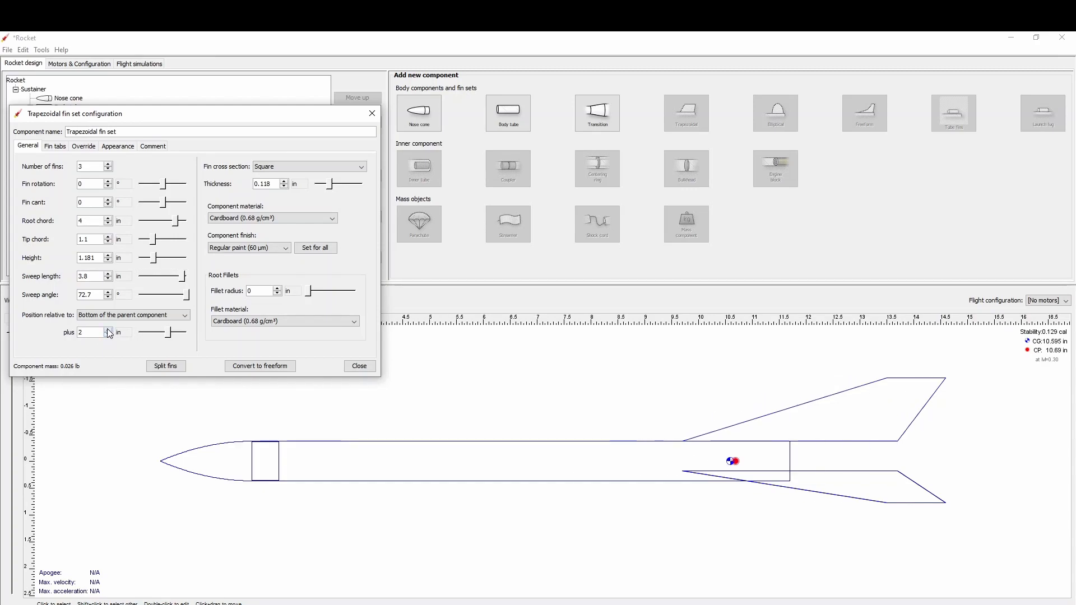
click(109, 336)
click(109, 336)
click(109, 336)
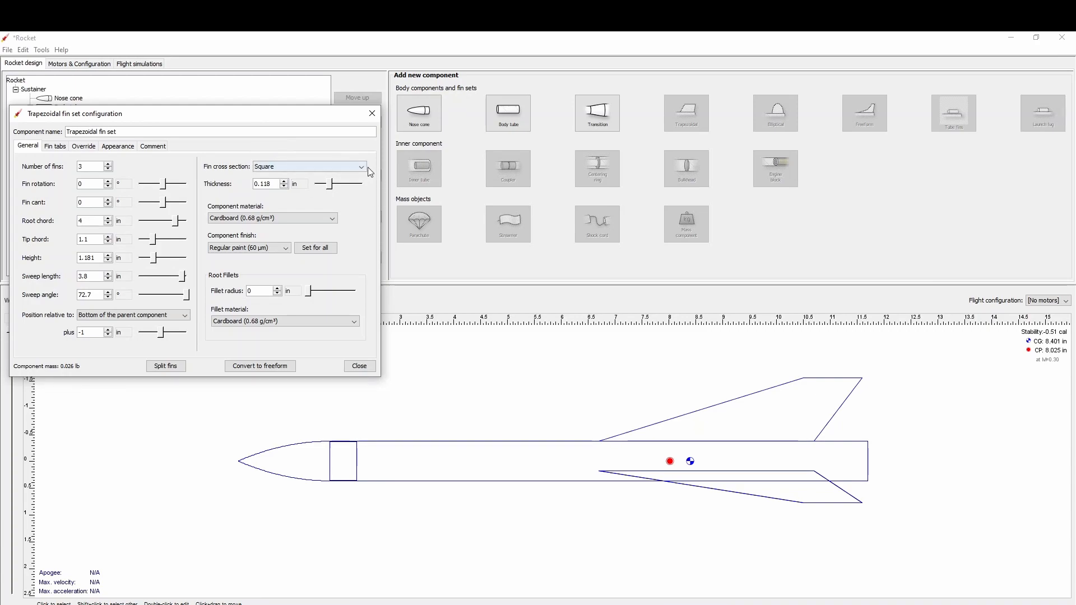
Give the trapezoidal fins a rounded cross section and a thickness of 0.125 in.
click(336, 167)
click(321, 187)
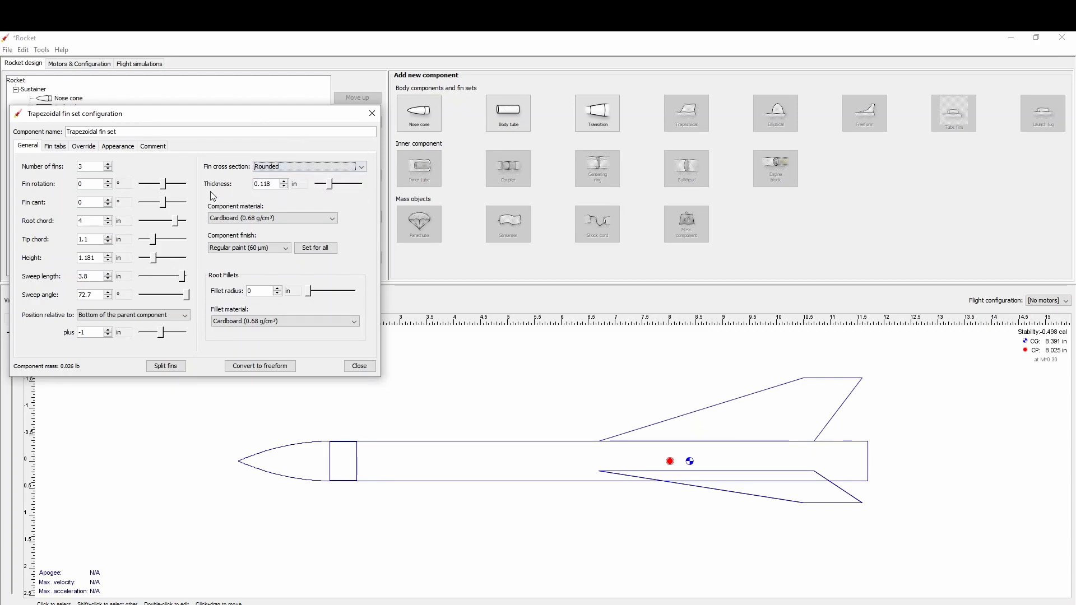
click(277, 185)
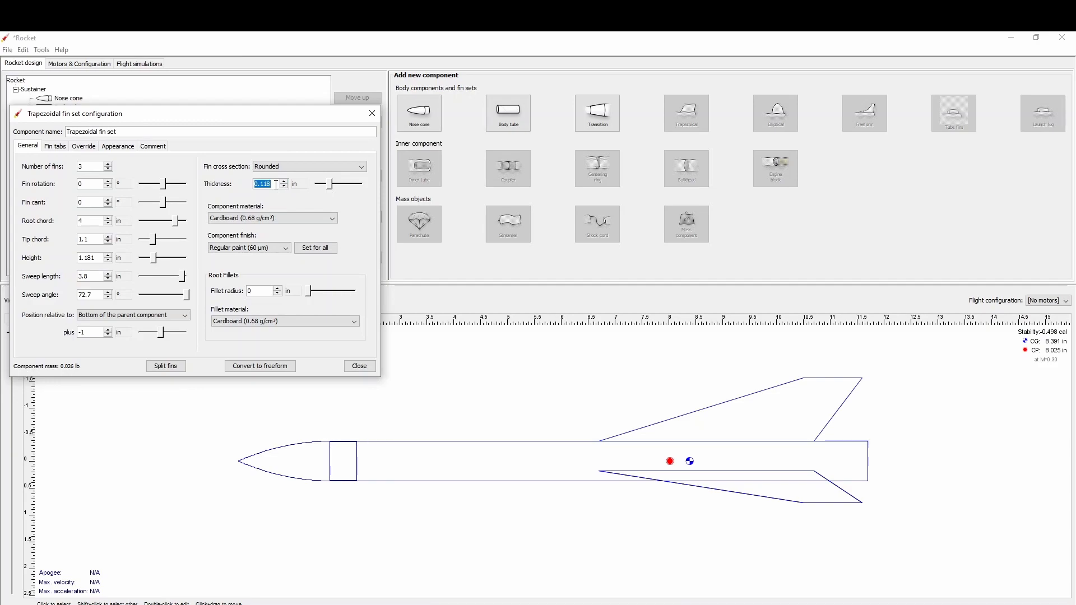
text(0.125)
Browse the available materials and change the trapezoidal fins' component material to Balsa (0.17 g/cm³).
click(334, 218)
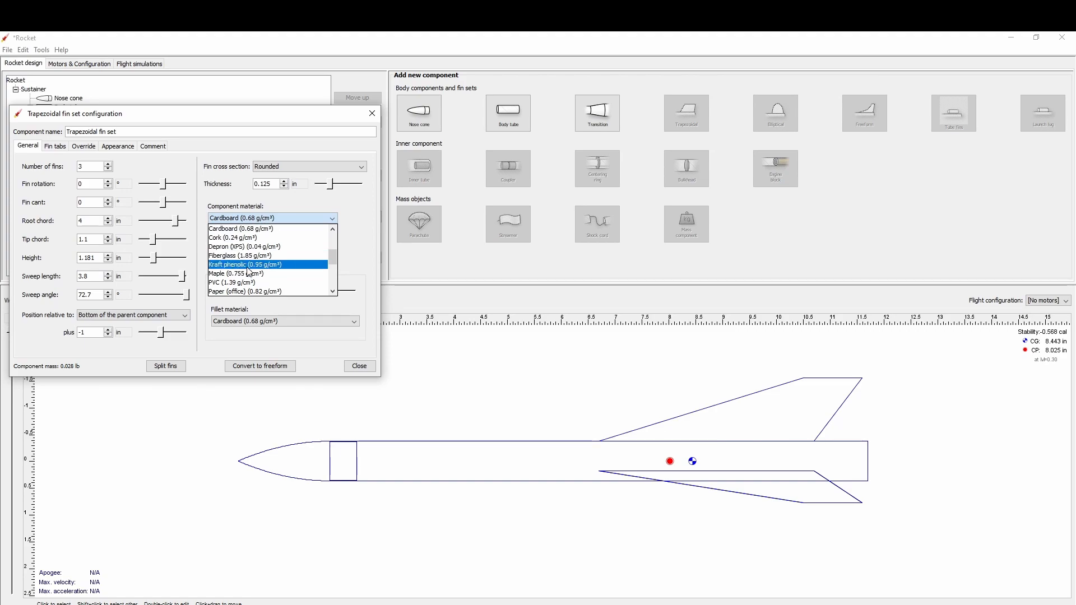
scroll(249, 272, down, 1)
scroll(249, 272, down, 3)
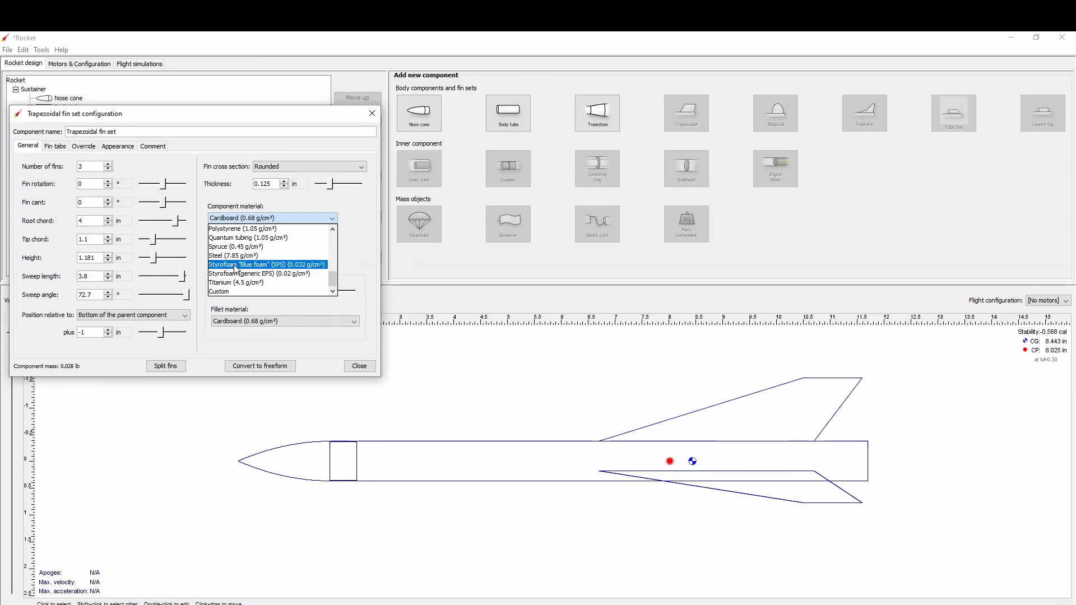
scroll(238, 274, up, 2)
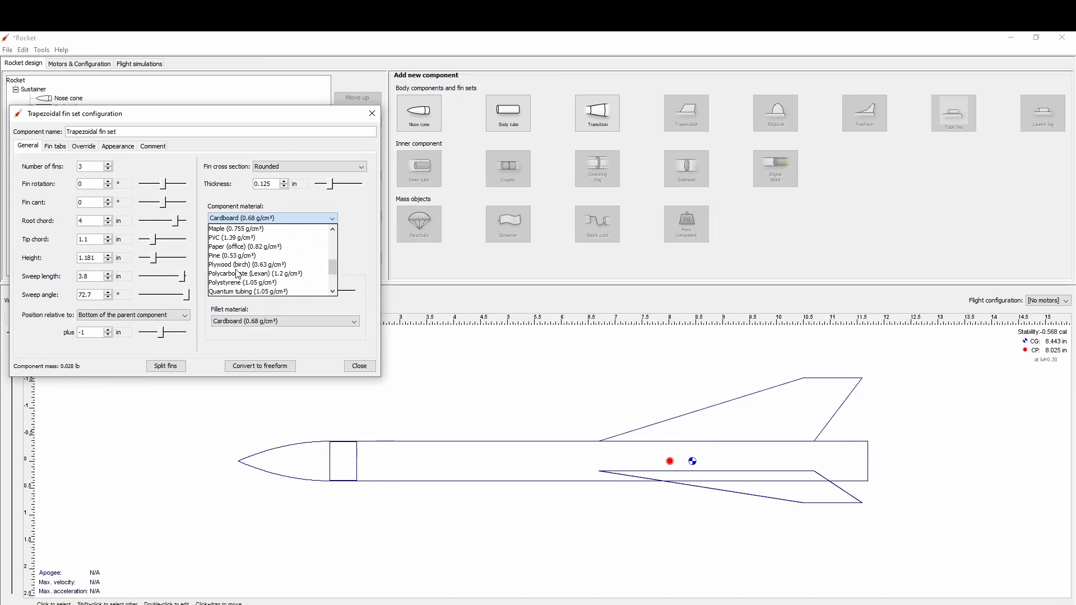
scroll(238, 274, up, 6)
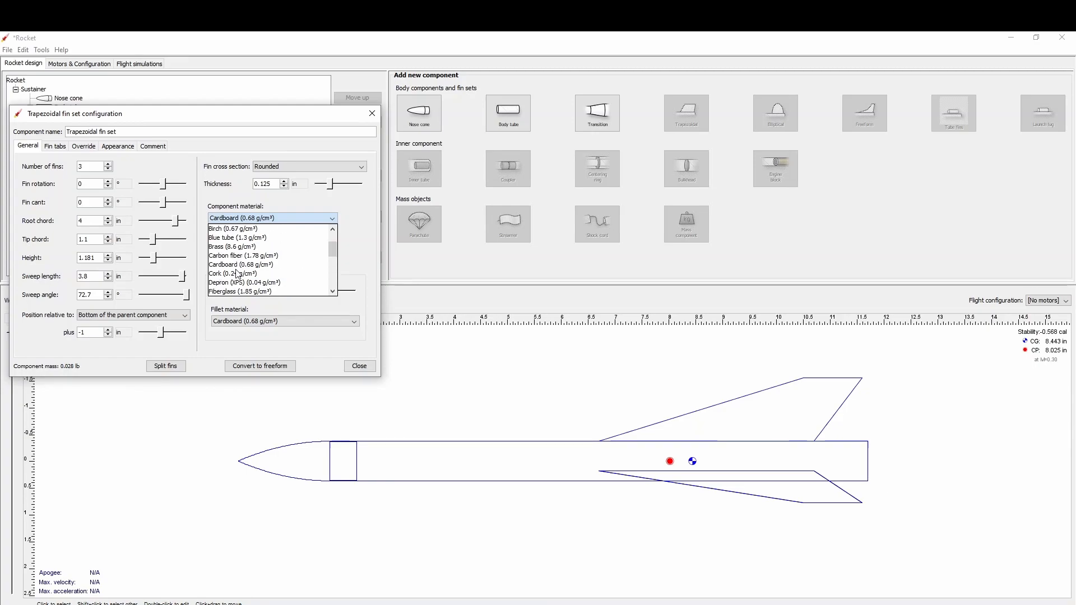
click(227, 238)
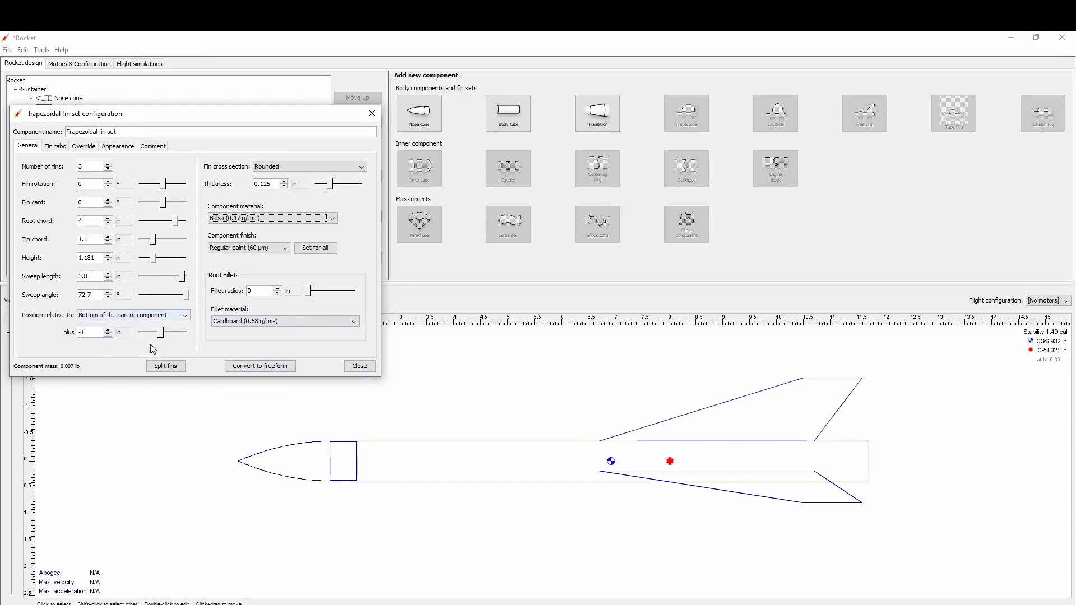
Set the trapezoidal fins' offset from the body tube's bottom to 0 in and finish their configuration.
click(86, 331)
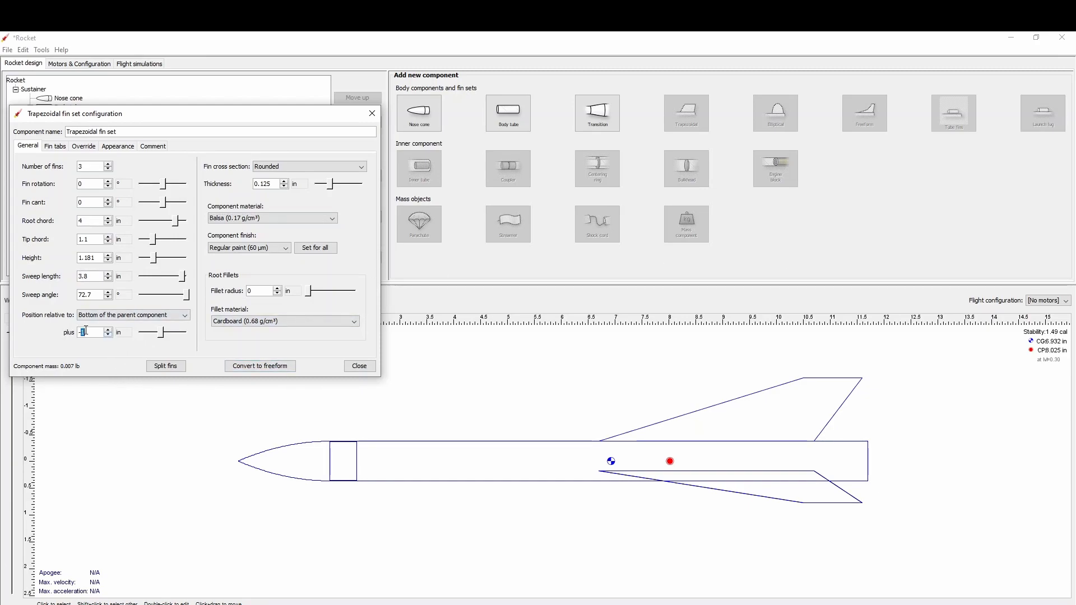
text(0)
key(Return)
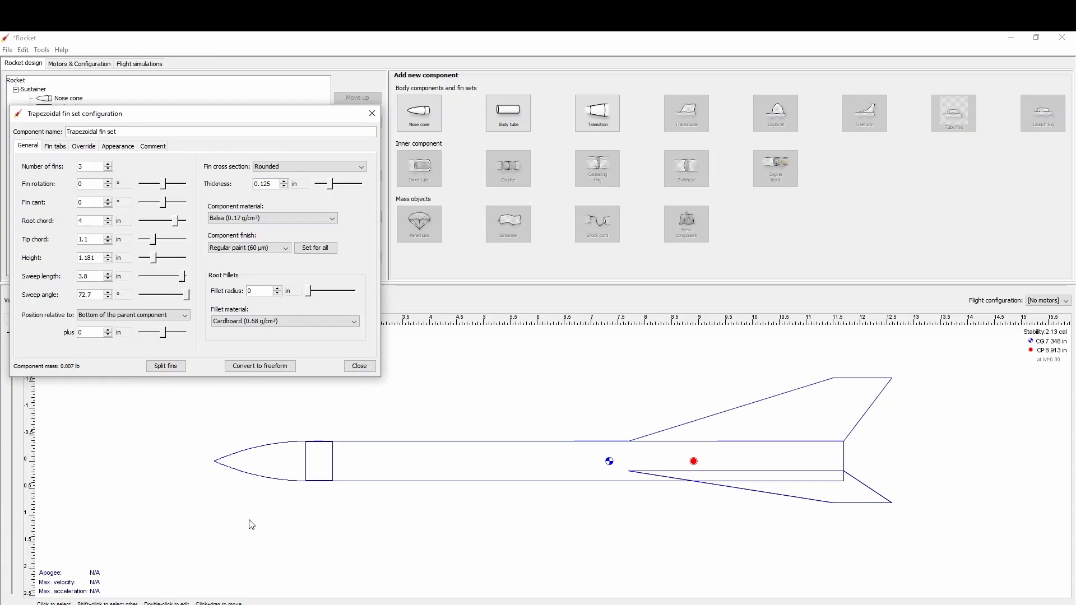
click(359, 366)
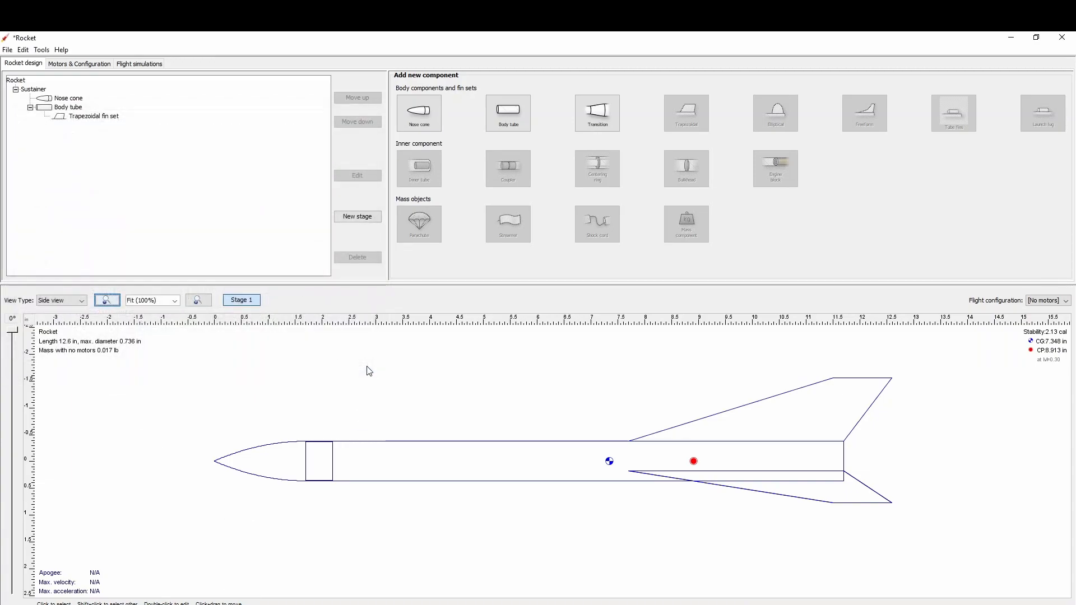
Delete the trapezoidal fin set from the body tube.
click(106, 117)
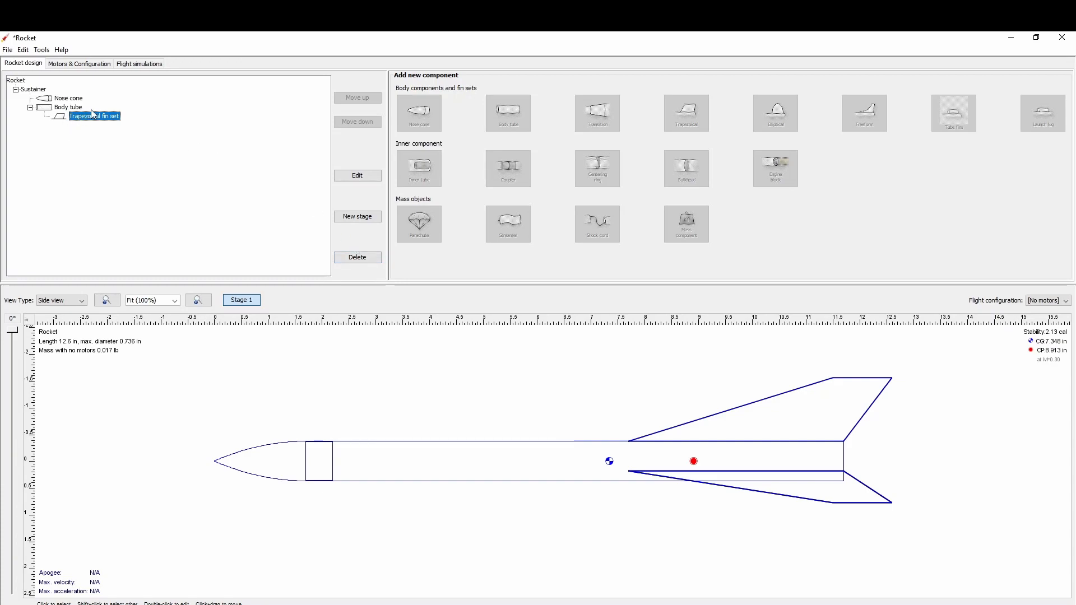
click(358, 258)
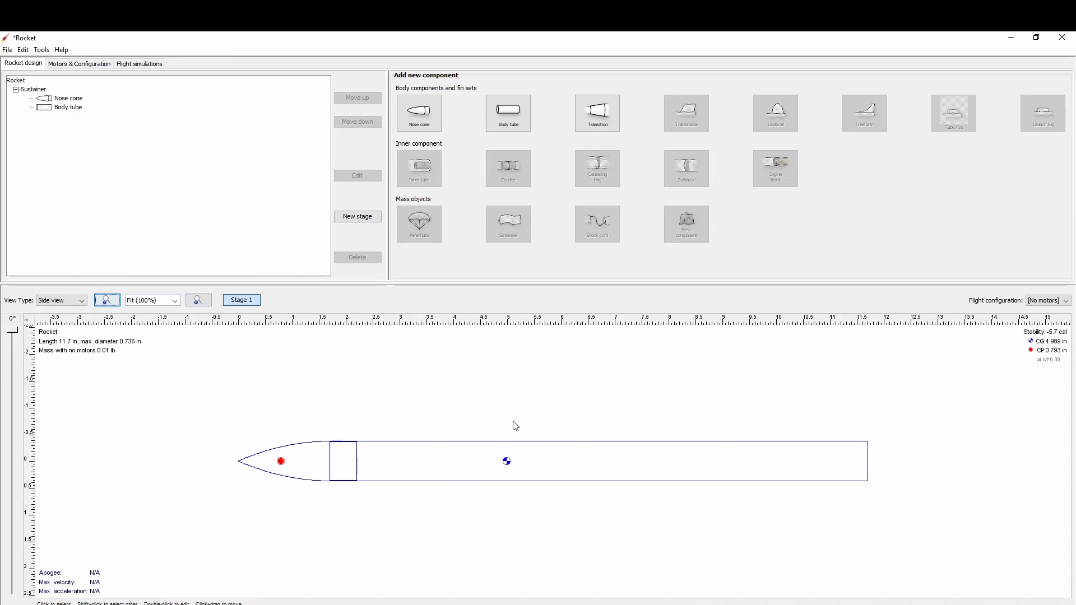
Try an elliptical fin set with default dimensions on the body tube, and delete it.
click(426, 446)
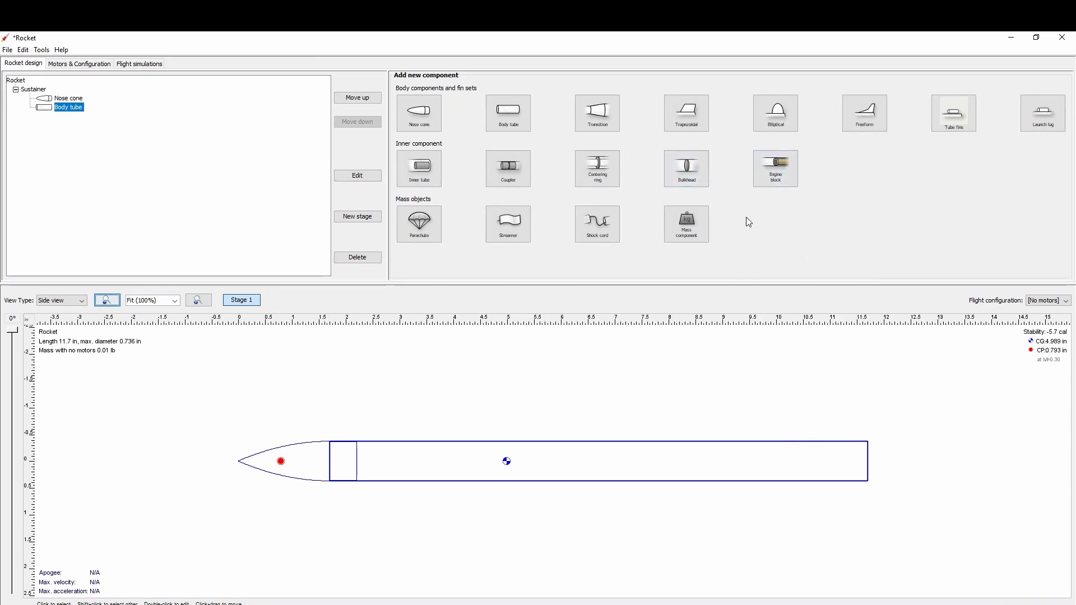
click(775, 113)
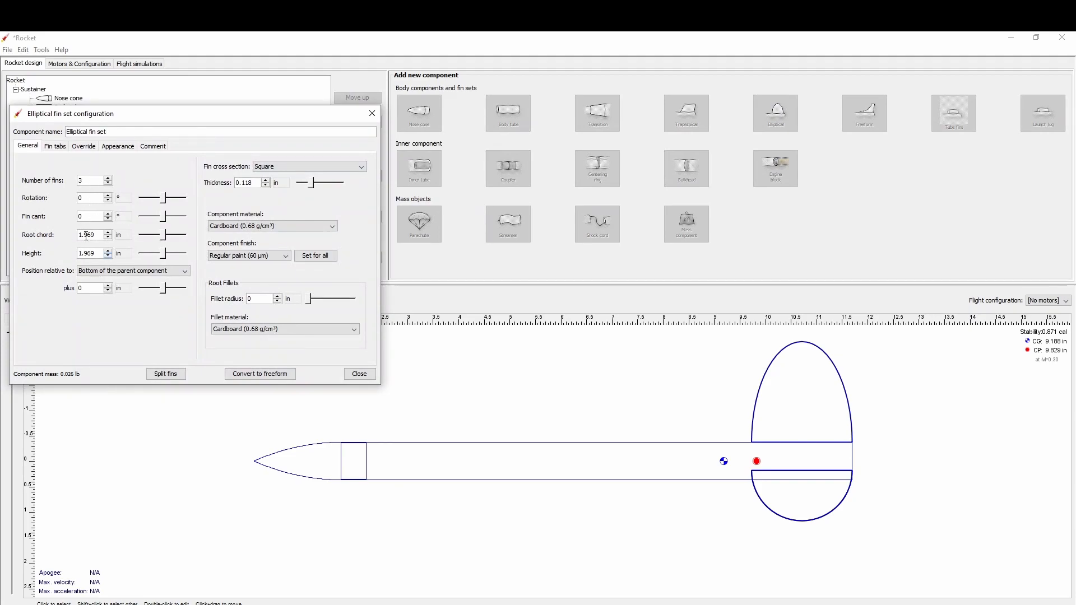
click(357, 376)
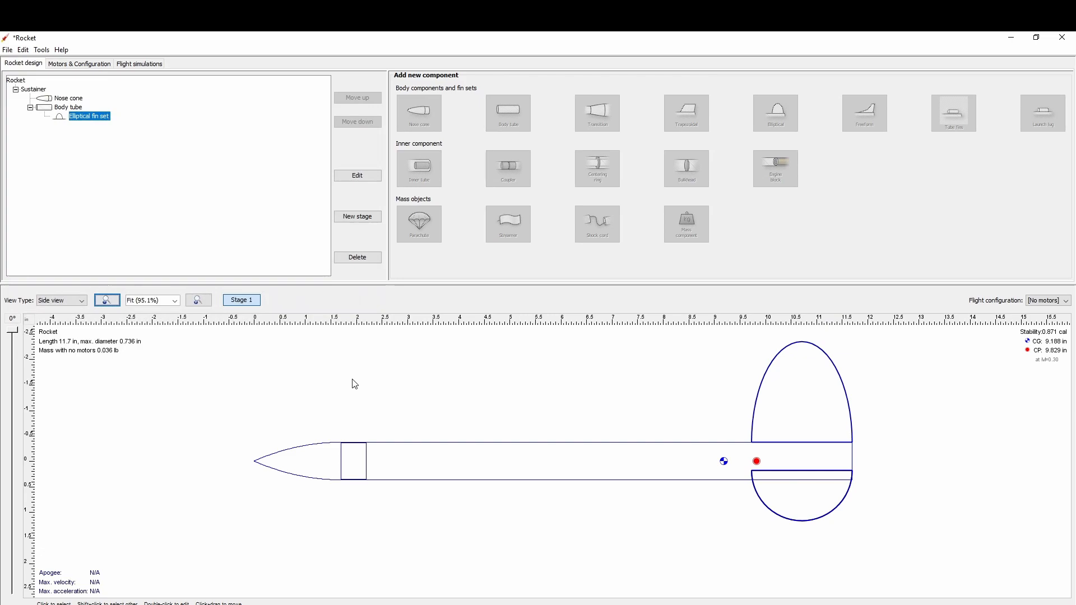
click(352, 259)
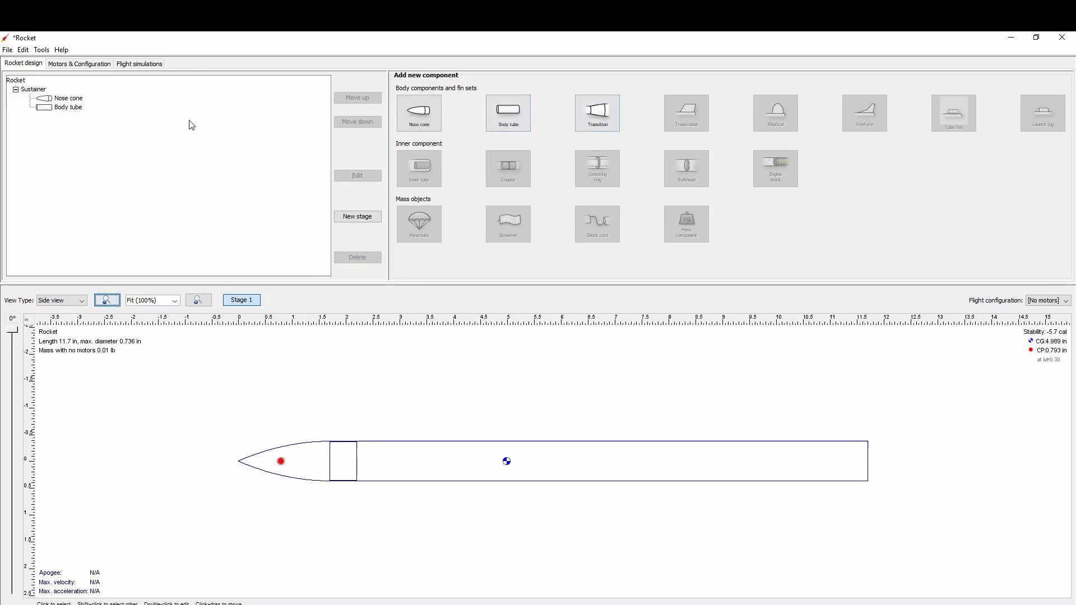
Add a freeform fin set to the body tube and open its shape outline for editing.
click(75, 110)
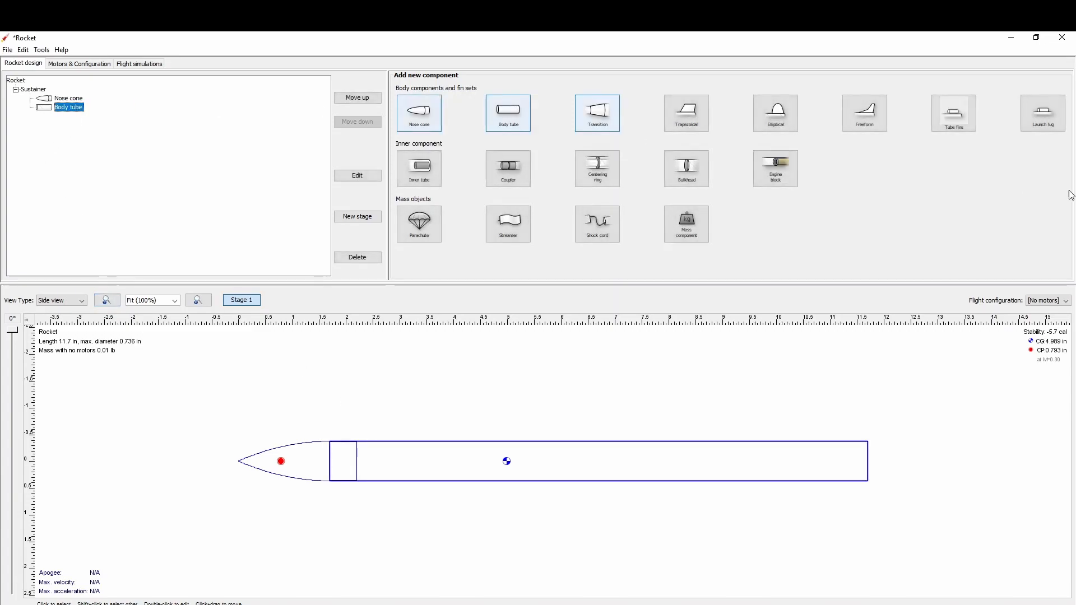
click(859, 122)
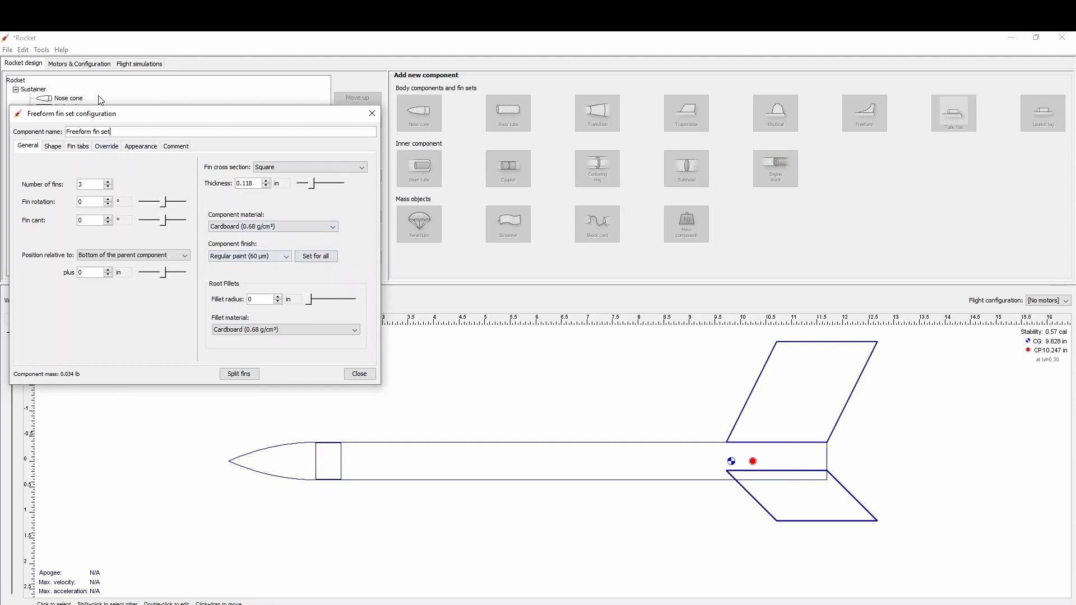
click(53, 146)
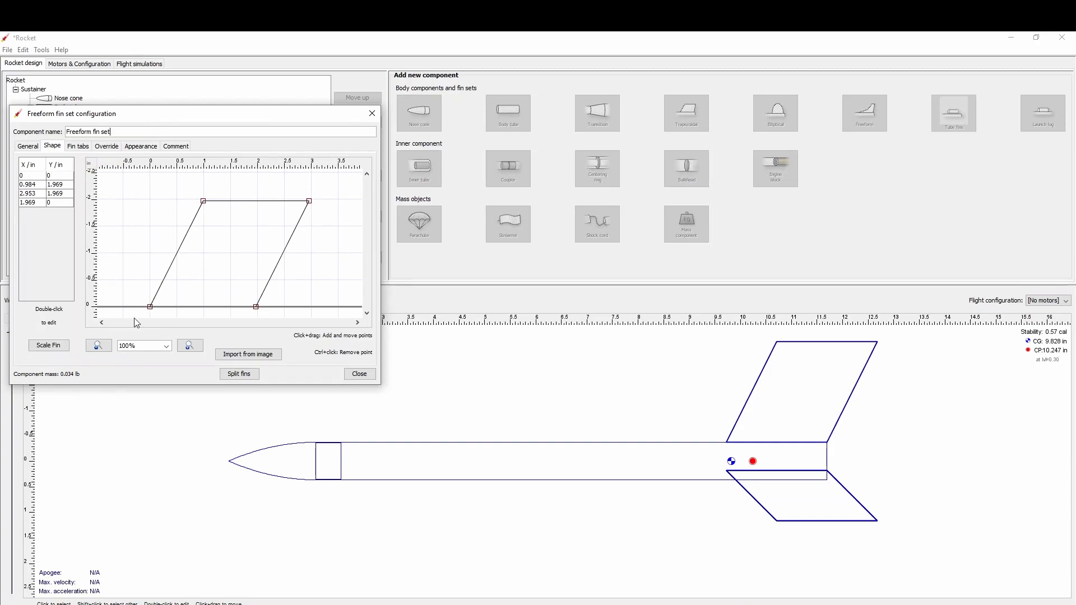
Reshape the freeform fin with a root about 3.41 in long and the leading-edge point at about X 1.87, Y 0.46 in.
mouse_move(152, 311)
mouse_down()
mouse_move(88, 308)
mouse_move(155, 314)
mouse_move(135, 306)
mouse_up()
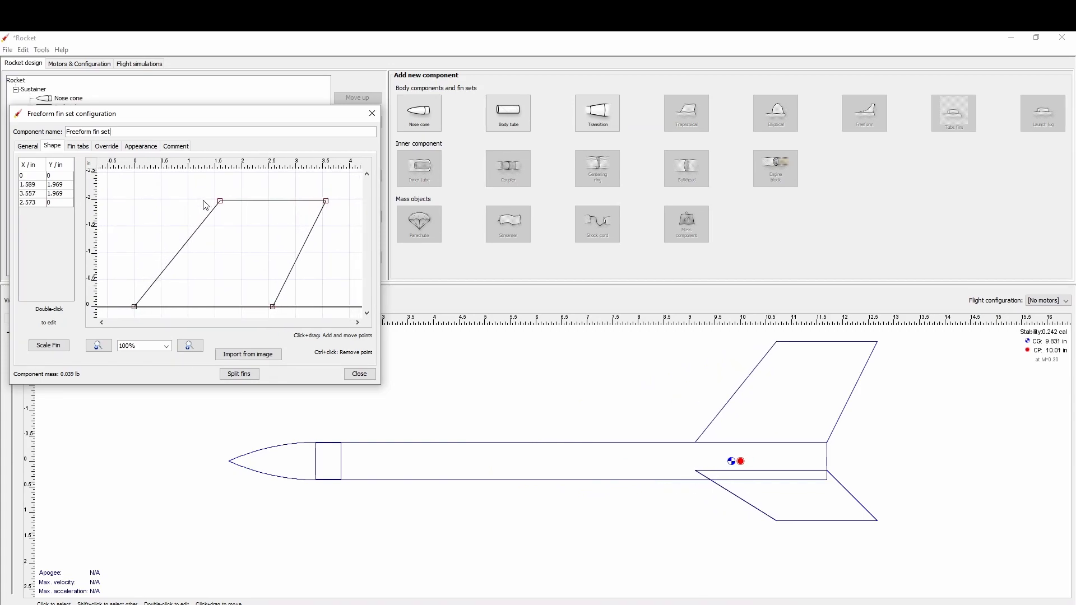
drag(220, 207, 231, 293)
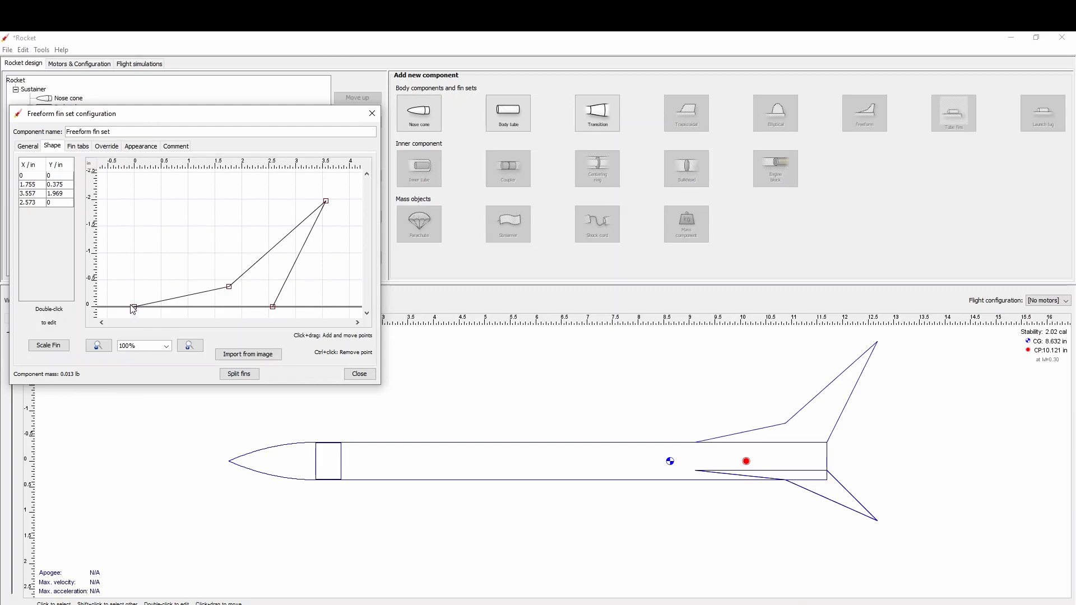
drag(136, 308, 111, 308)
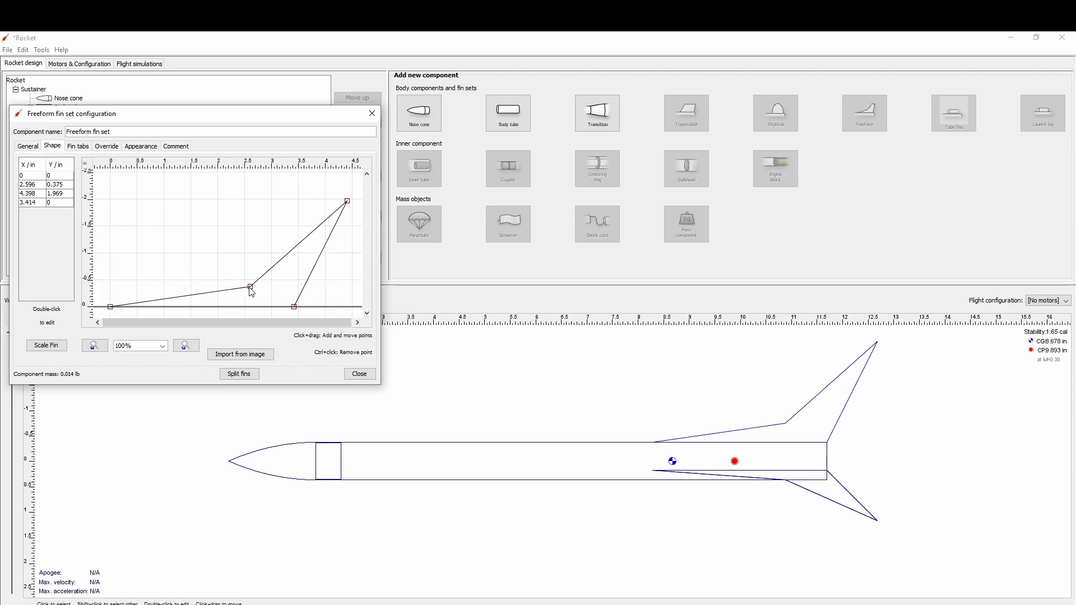
drag(250, 287, 212, 283)
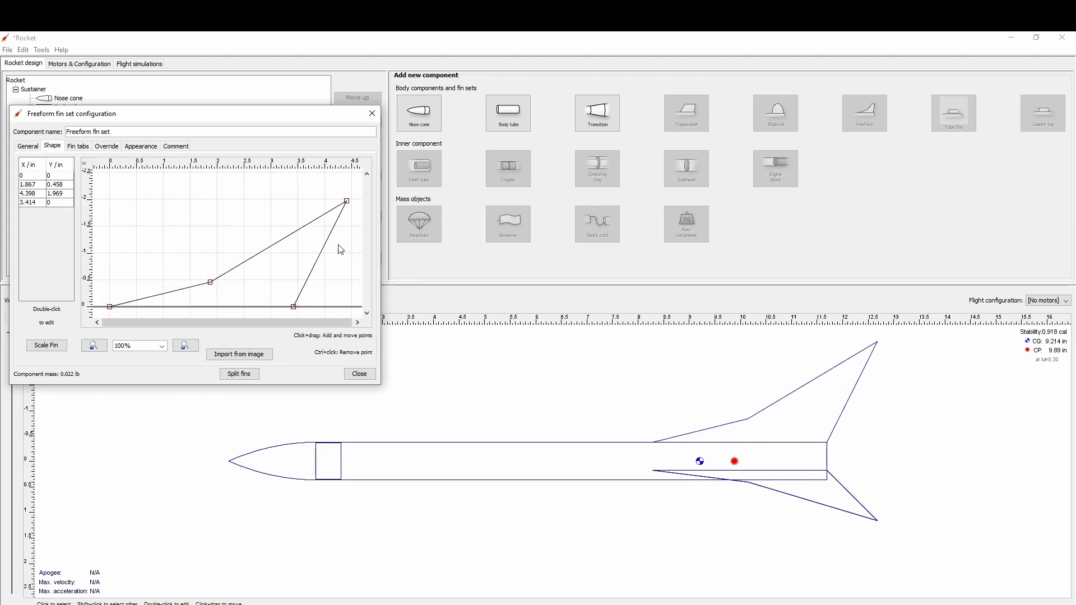
Add a point on the freeform fin's trailing edge, move it to about X 4.32, Y 0.57 in, and finish the configuration.
click(318, 268)
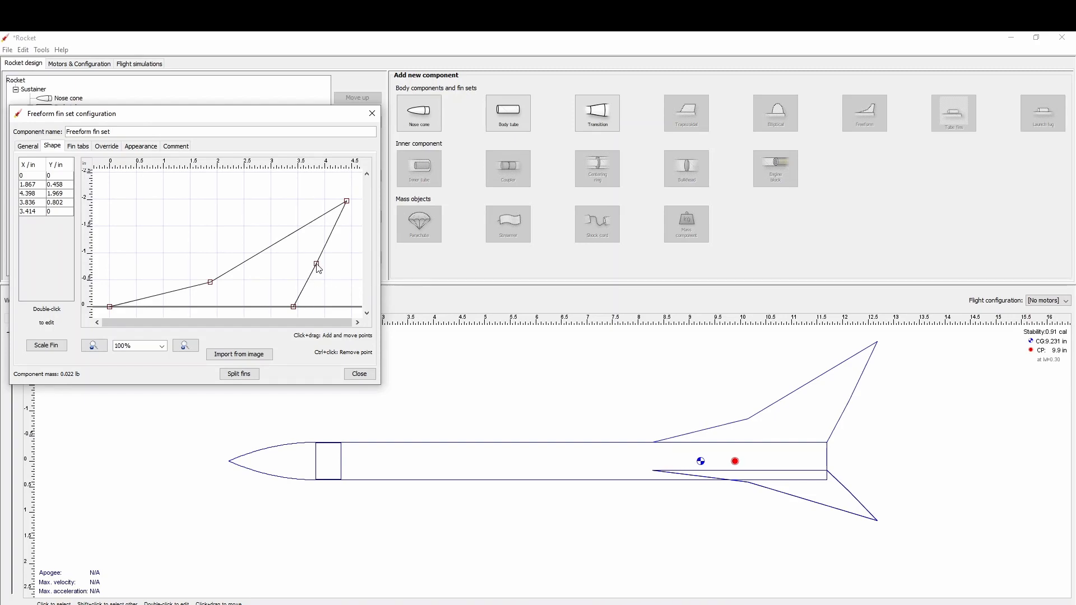
drag(318, 269, 344, 281)
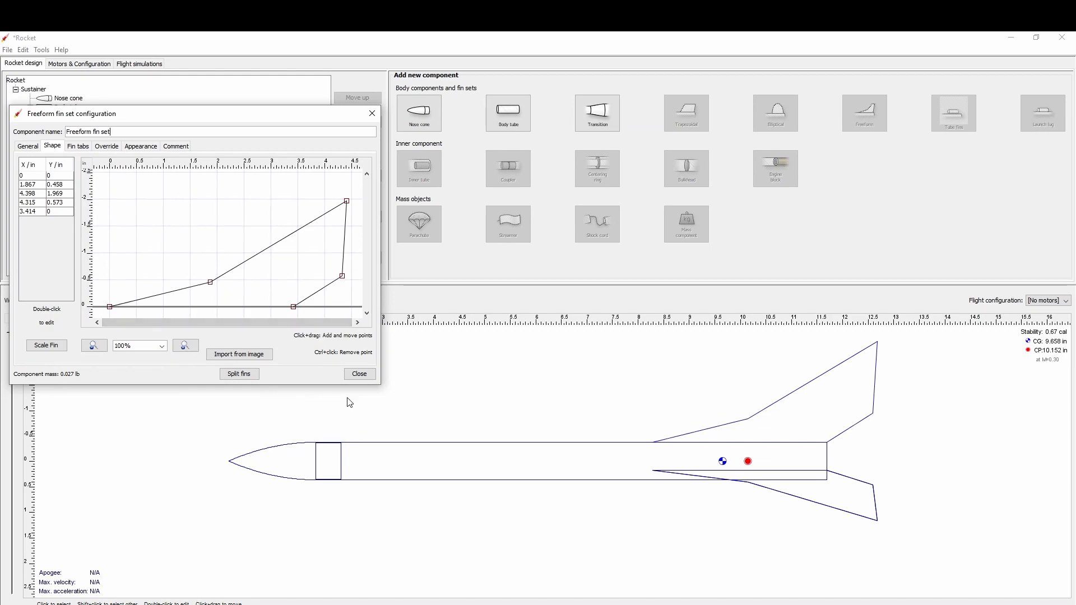
click(360, 374)
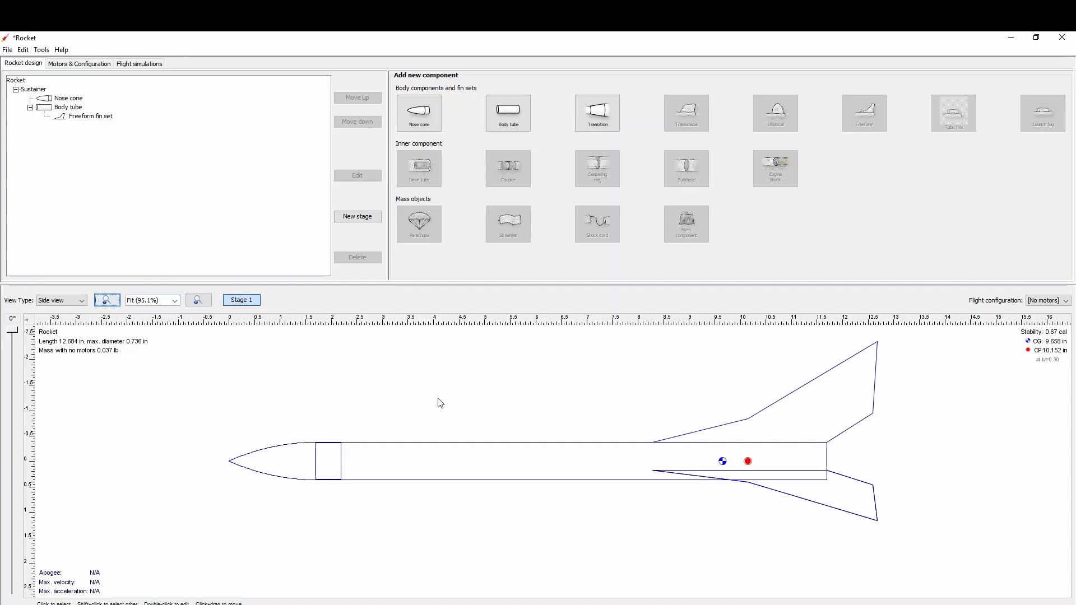
Add an engine block inside the body tube, offset -2.5 in from the tube's bottom.
click(78, 108)
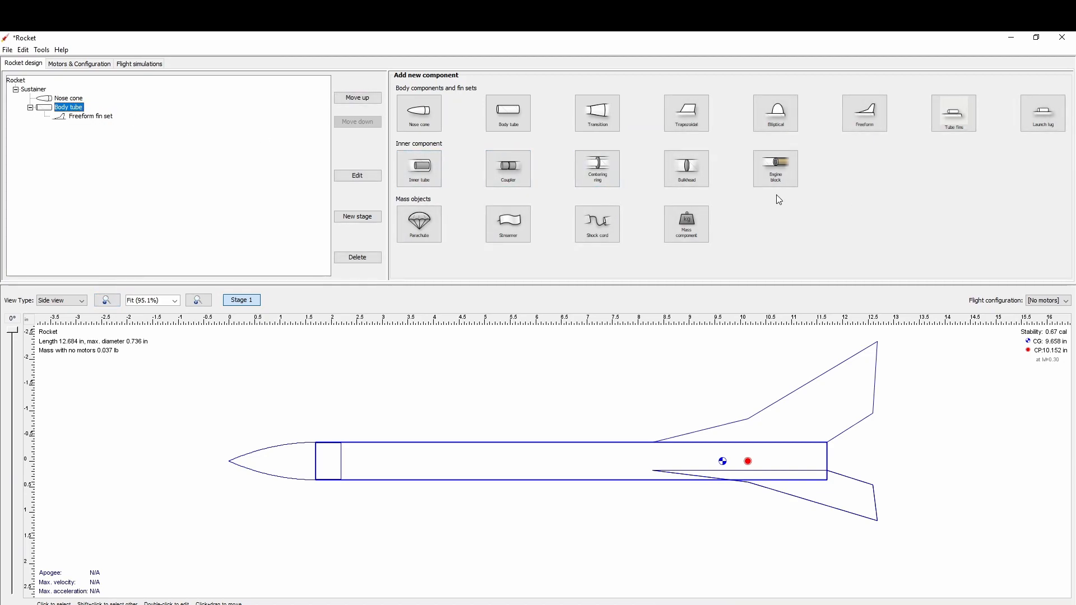
click(788, 169)
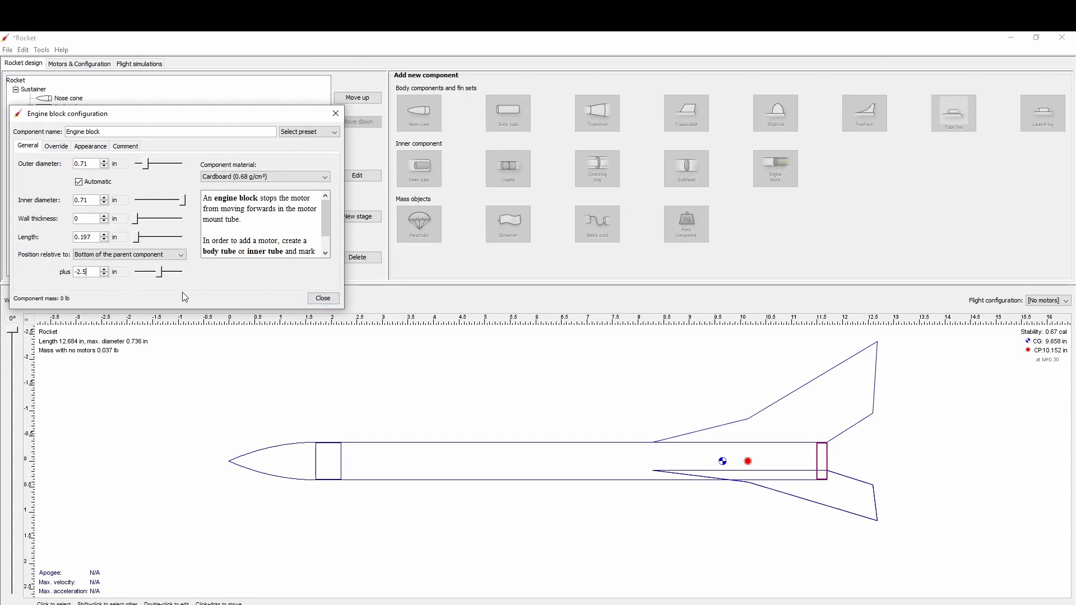
key(Return)
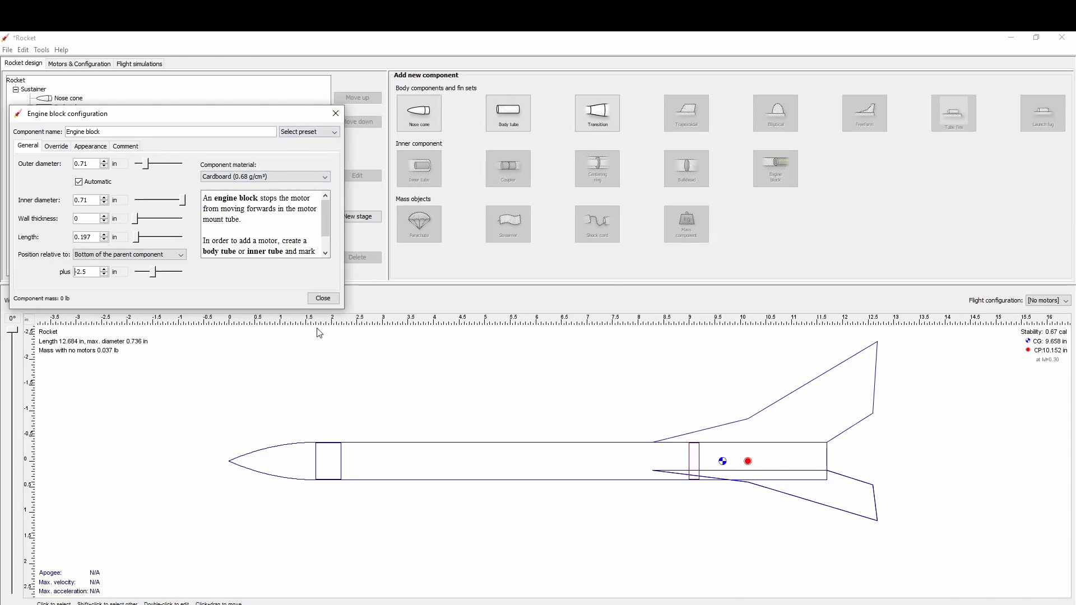
click(324, 301)
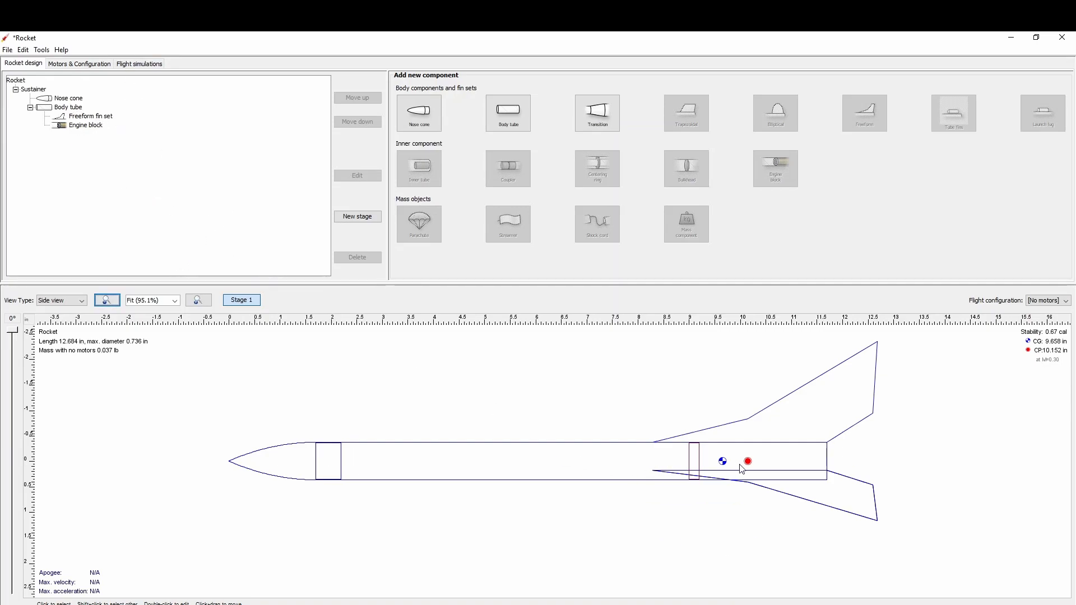
Add a launch lug to the body tube using the ESTES 1/8 preset, offset 3 in from the tube's middle.
click(64, 108)
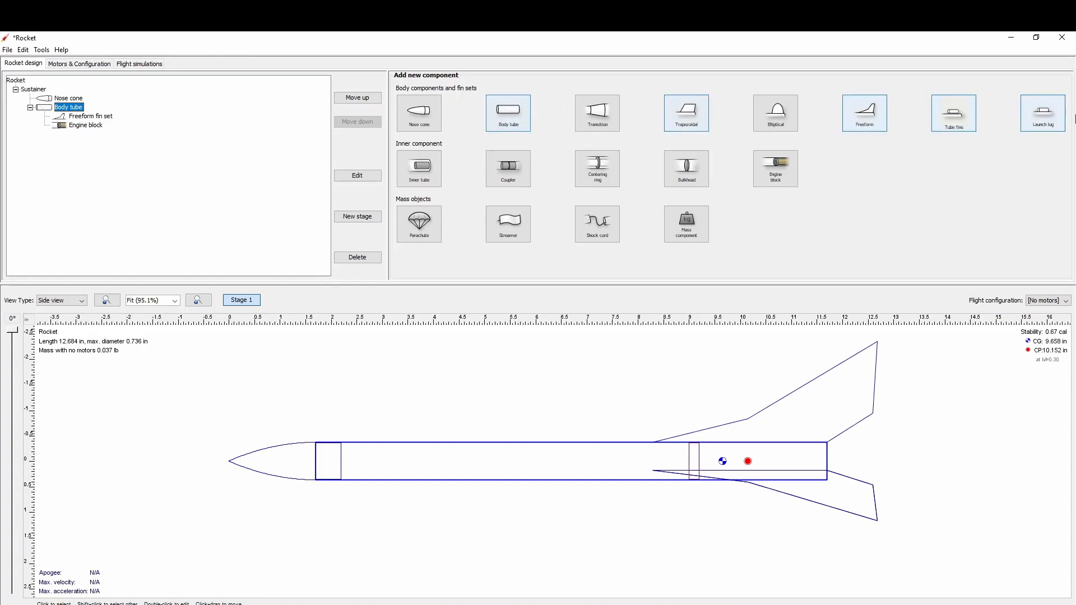
click(1032, 124)
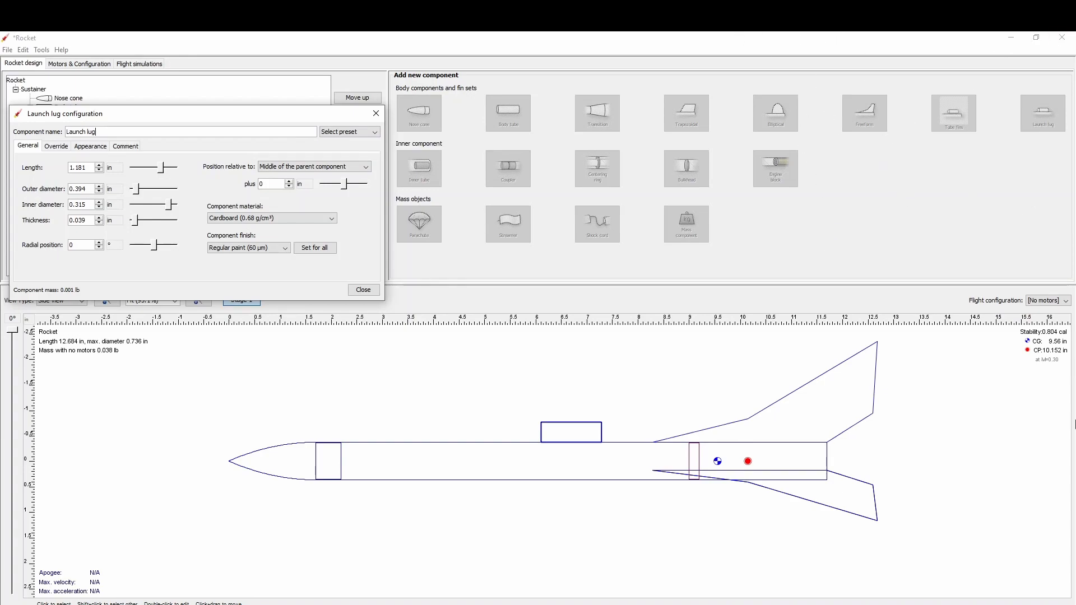
click(382, 134)
click(361, 159)
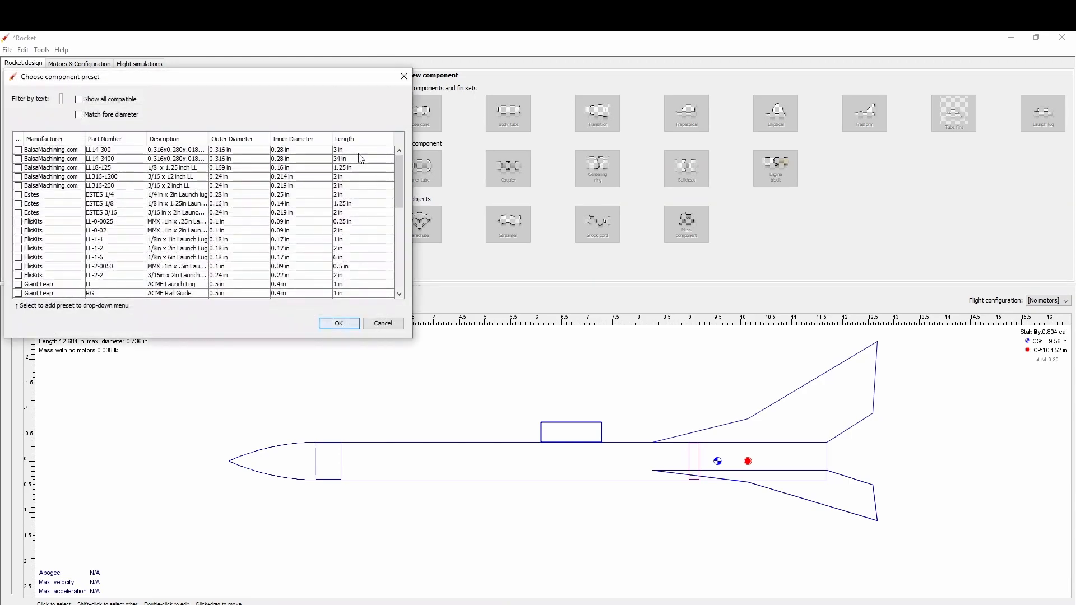
click(106, 205)
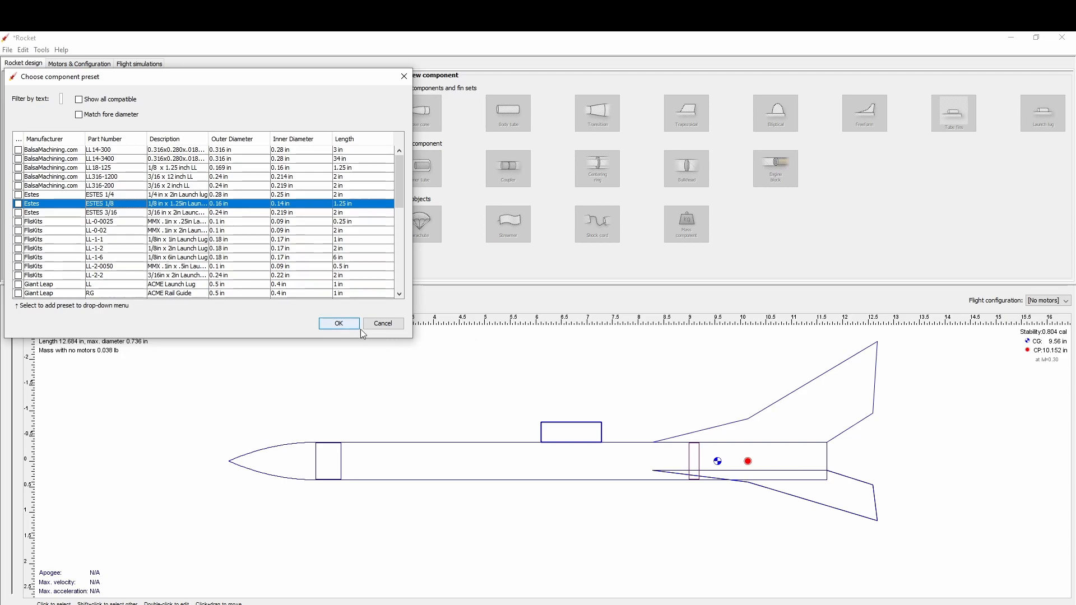
click(339, 323)
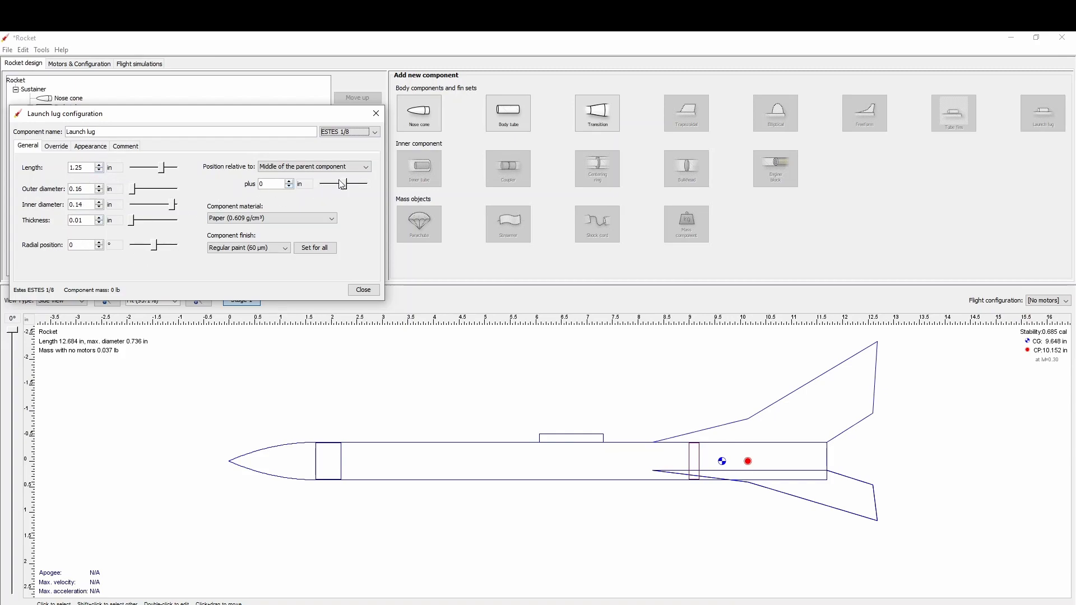
drag(344, 189, 354, 196)
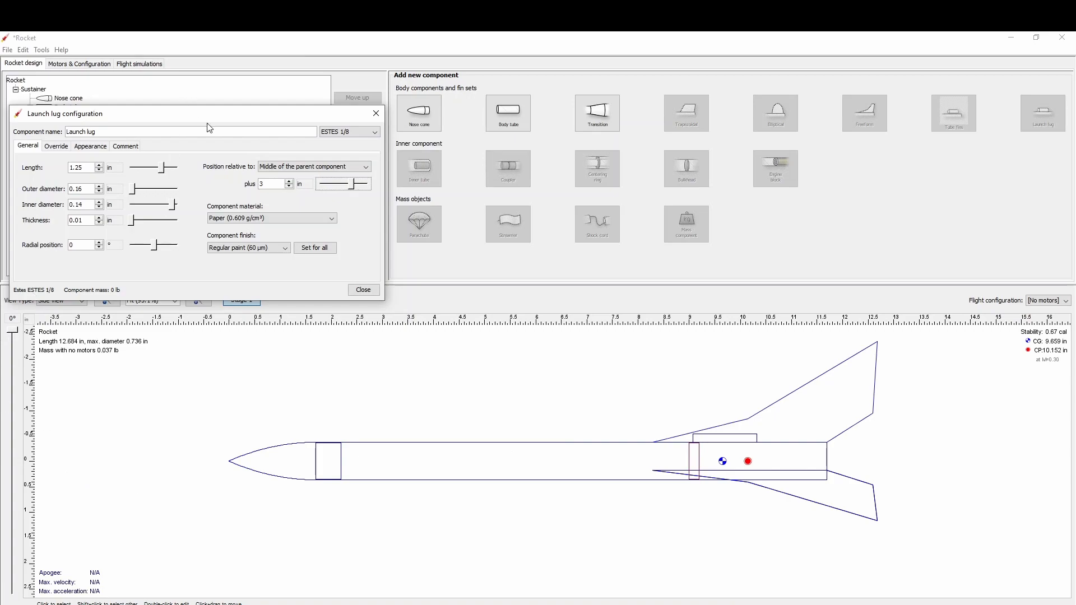
click(362, 291)
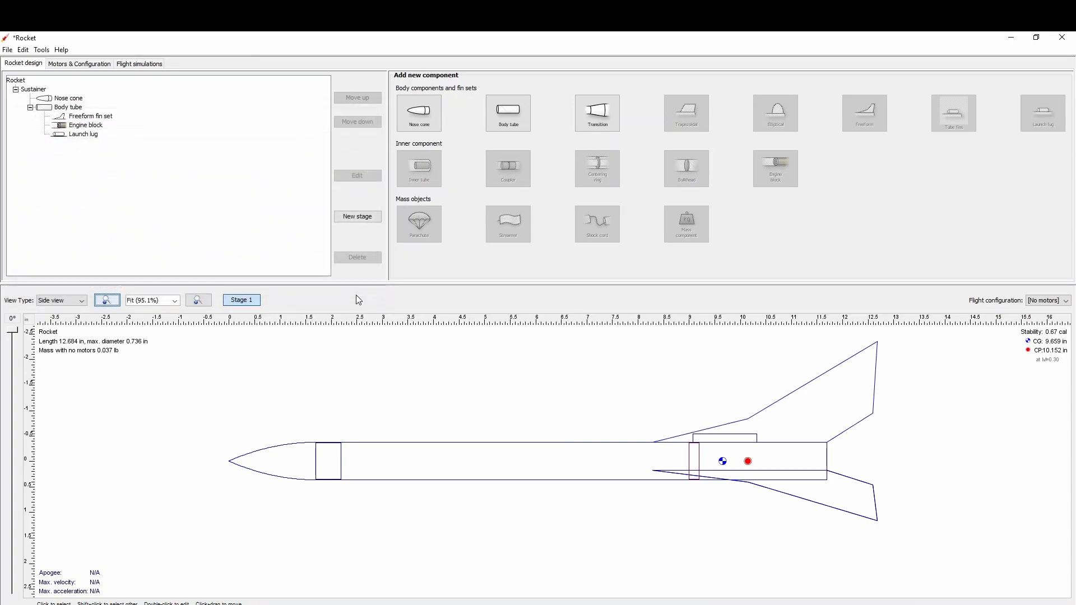
In back view, shift the launch lug's radial position in the negative direction so it sits beside the upper fin.
click(75, 305)
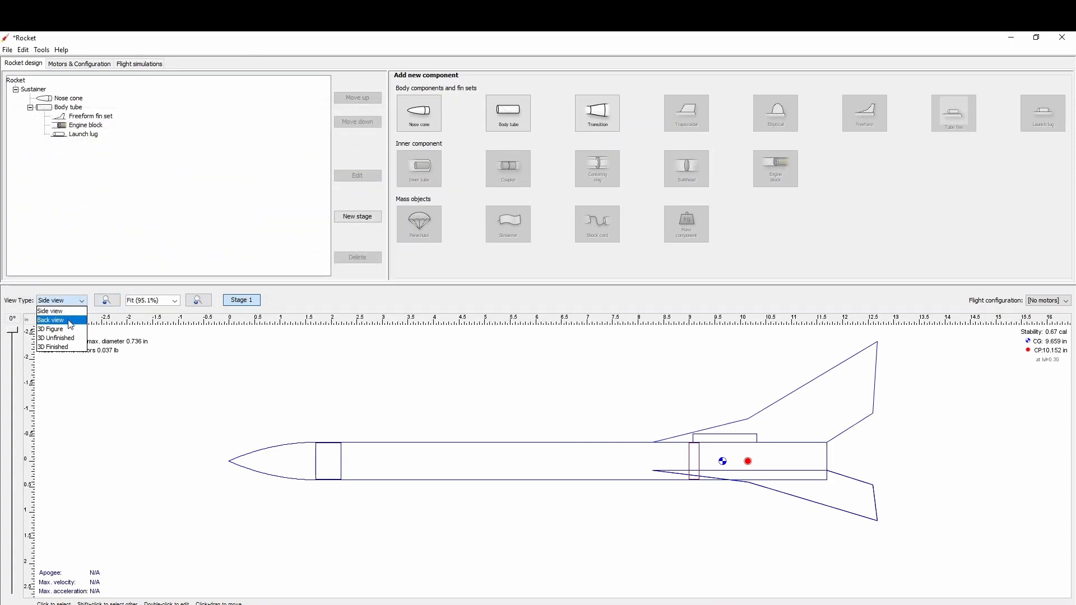
click(71, 320)
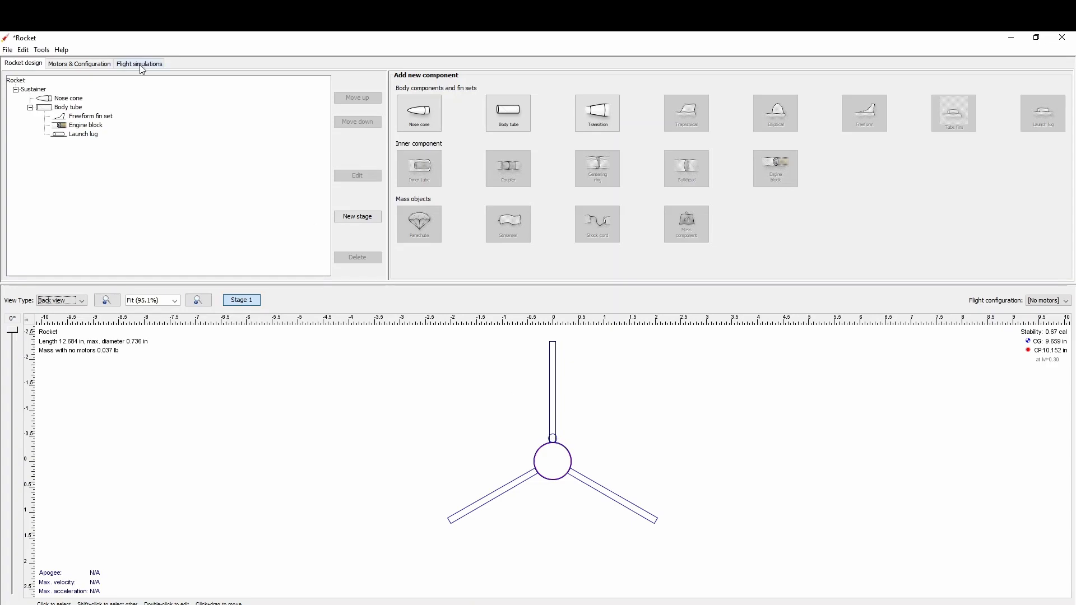
click(82, 136)
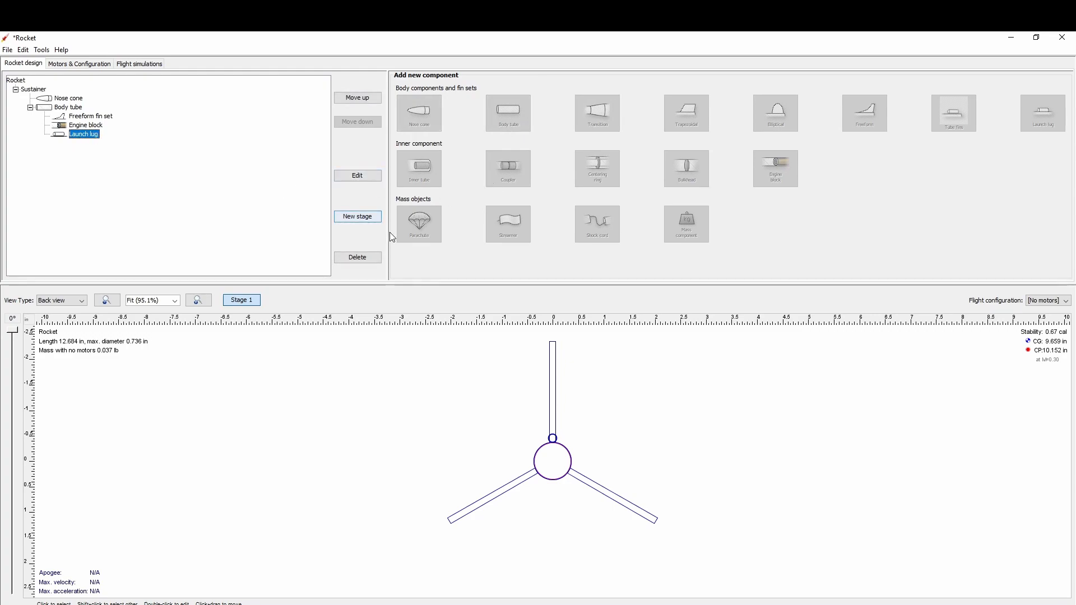
click(361, 175)
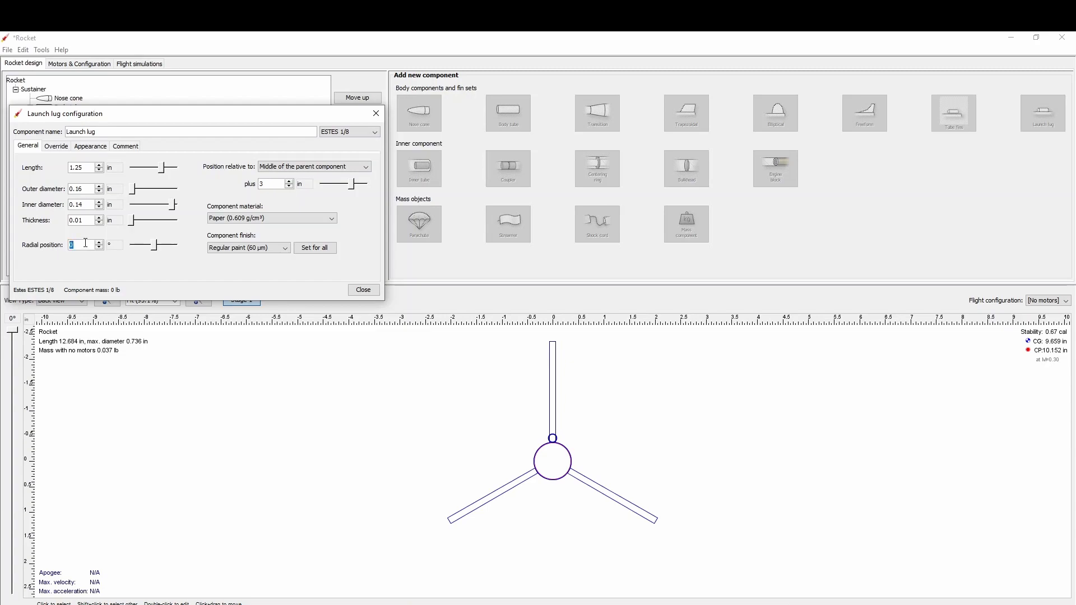
click(100, 248)
click(100, 248)
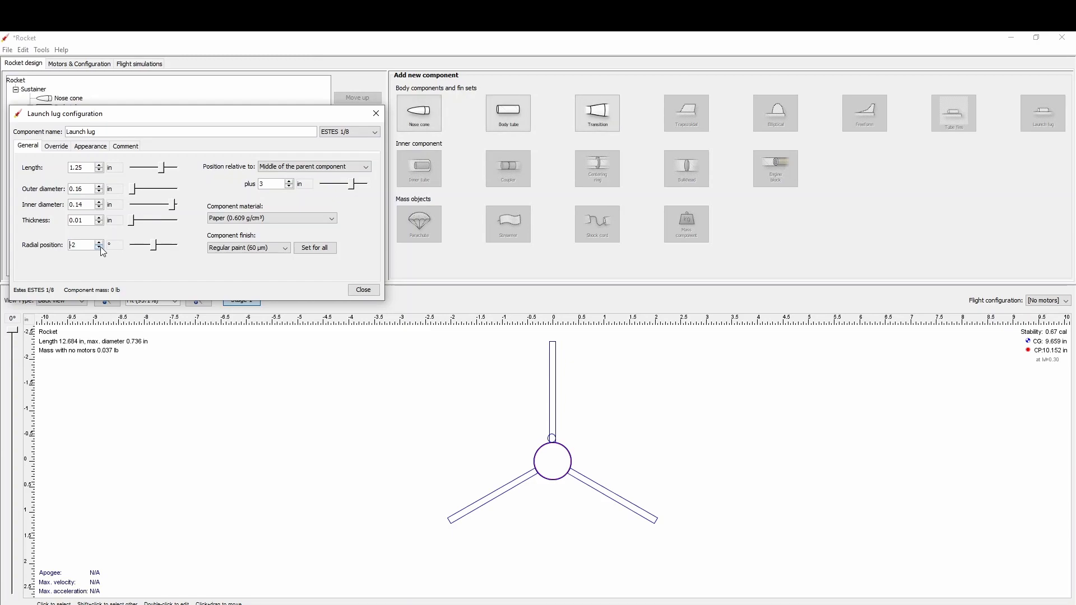
click(99, 249)
click(99, 249)
click(100, 249)
click(99, 248)
click(357, 291)
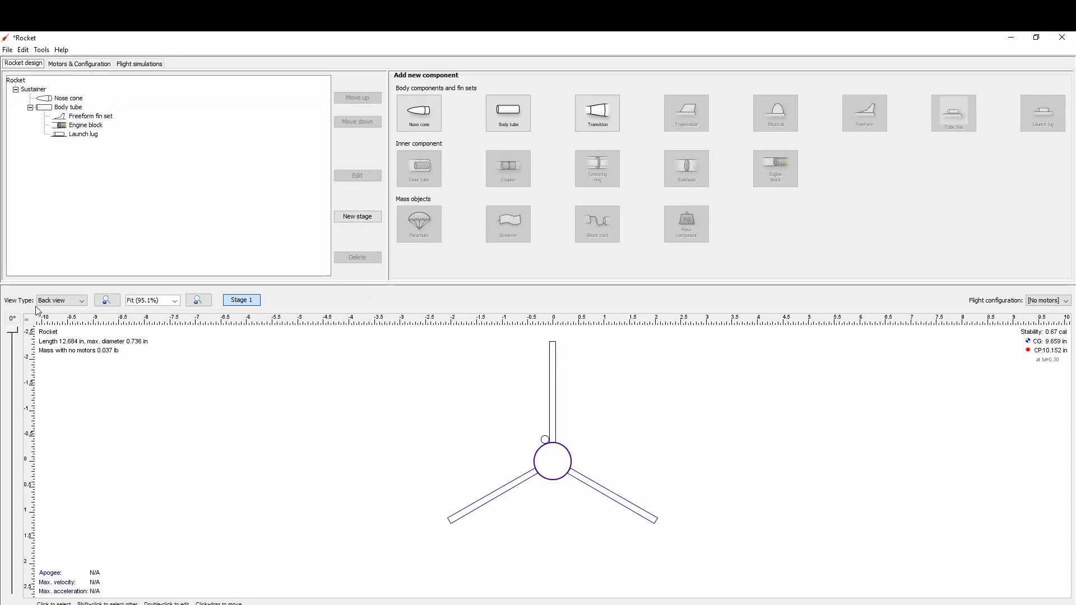
Return to the side view and add a parachute to the body tube using the 12 in plastic Estes 302264 preset.
click(85, 301)
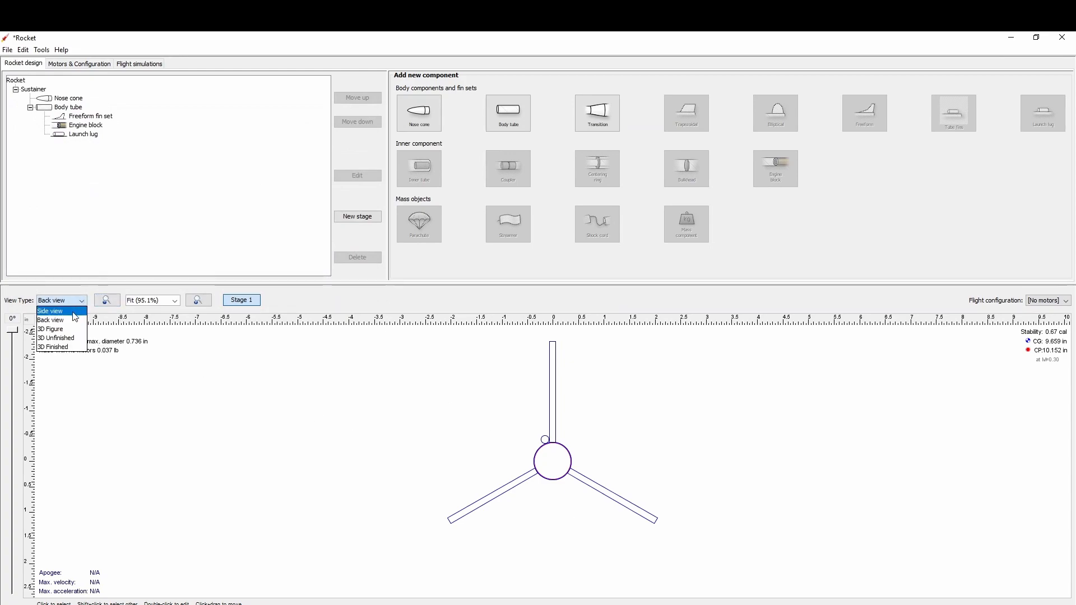
click(73, 311)
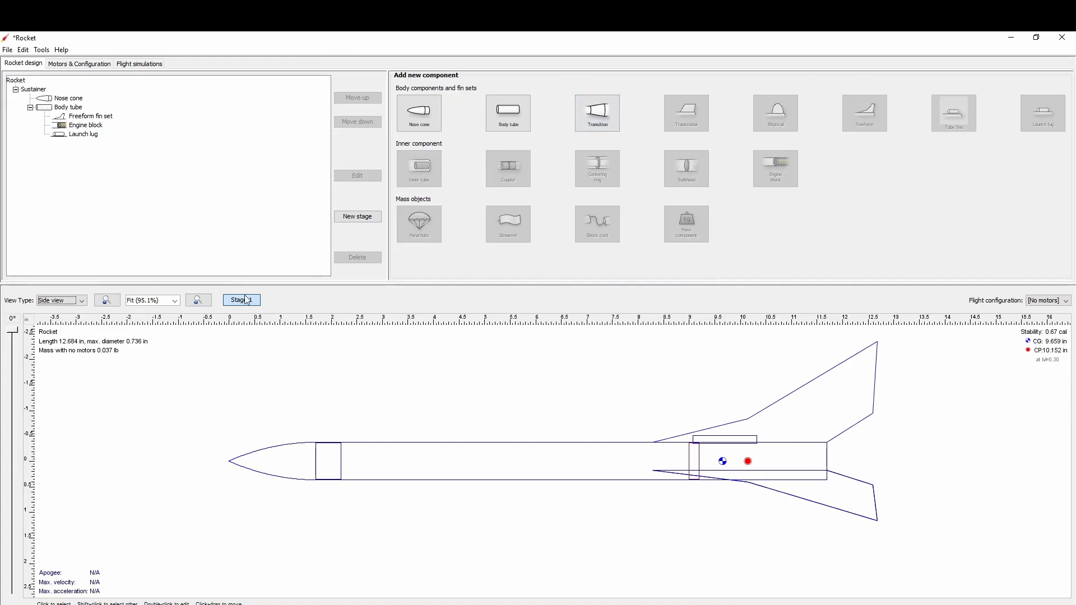
click(502, 451)
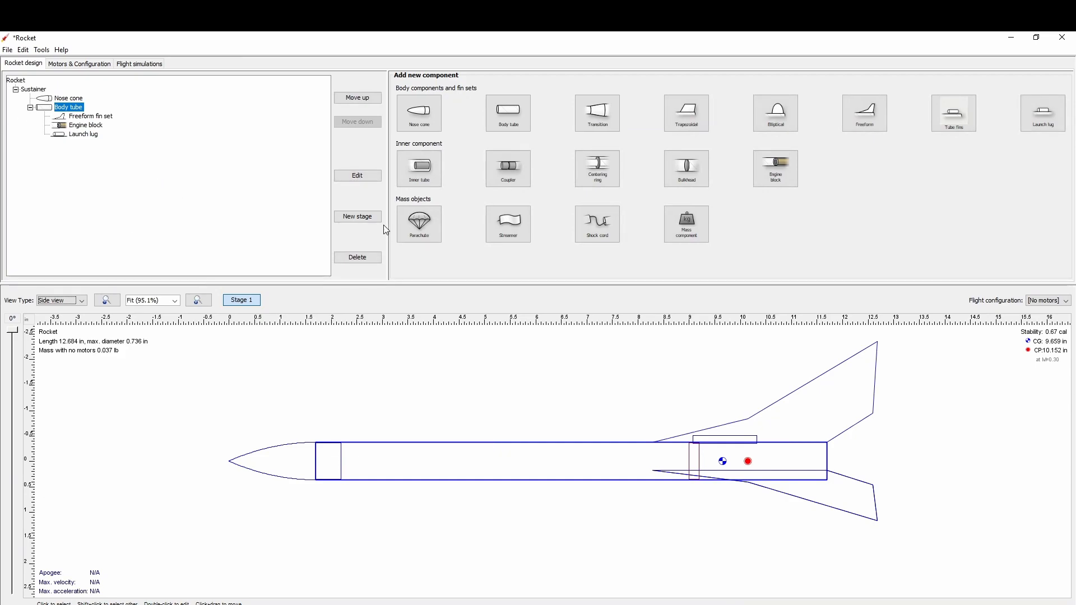
click(428, 227)
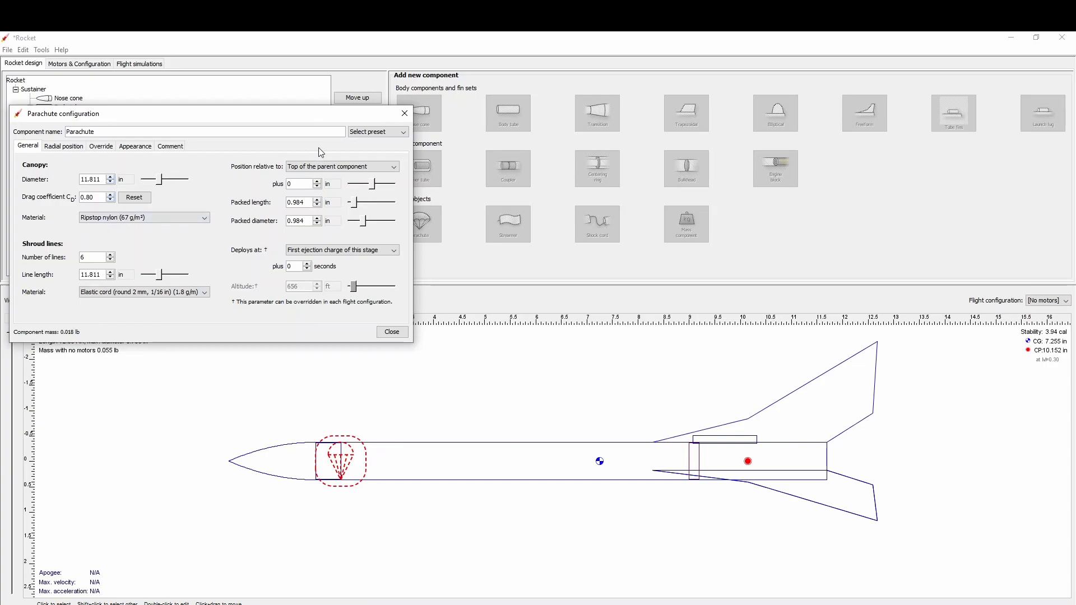
click(396, 133)
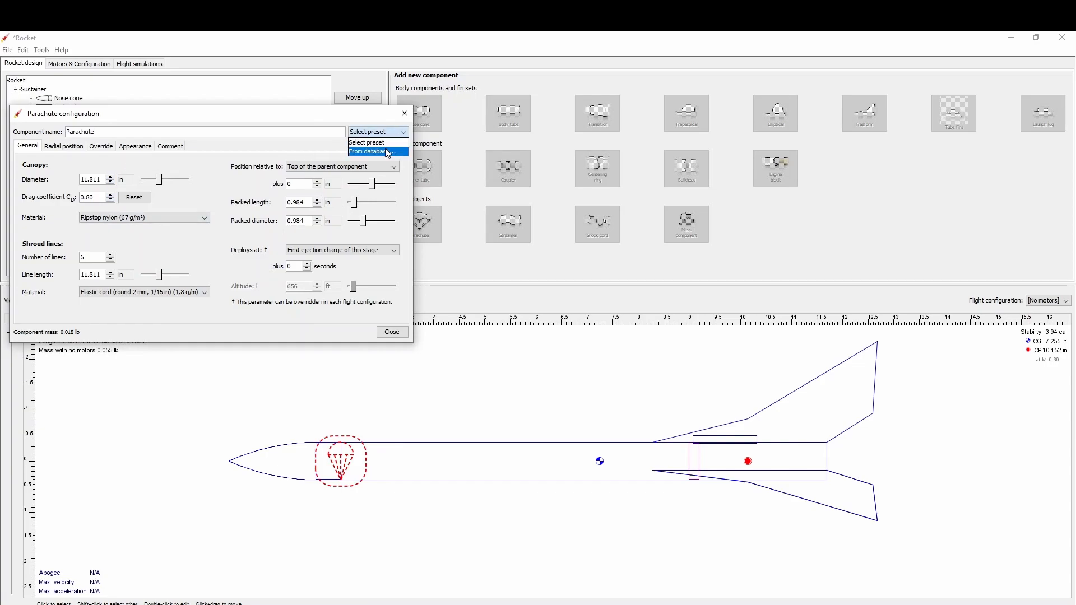
click(388, 152)
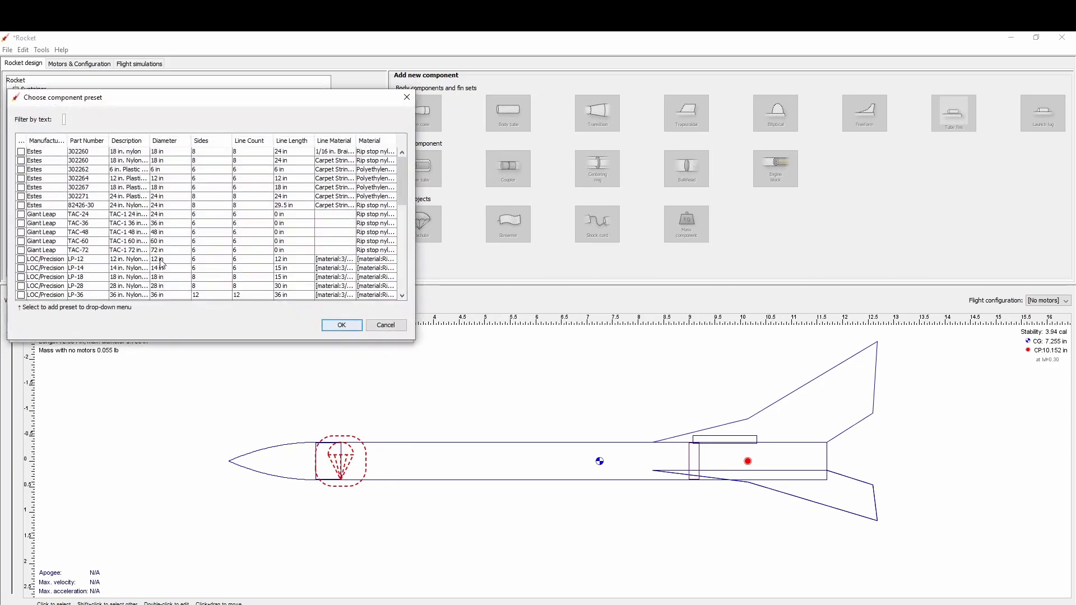
click(122, 180)
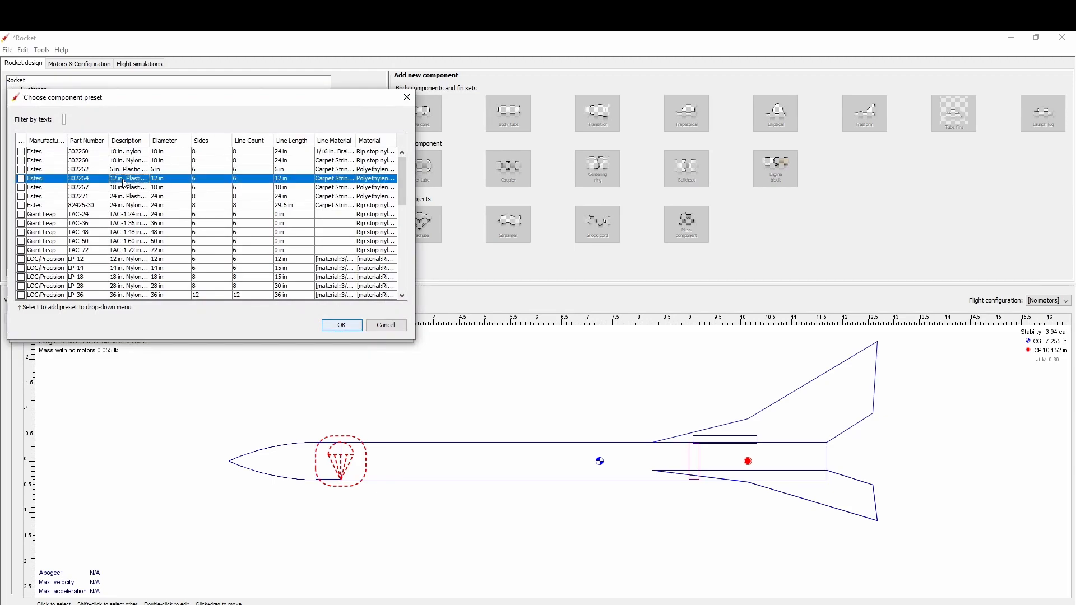
click(354, 330)
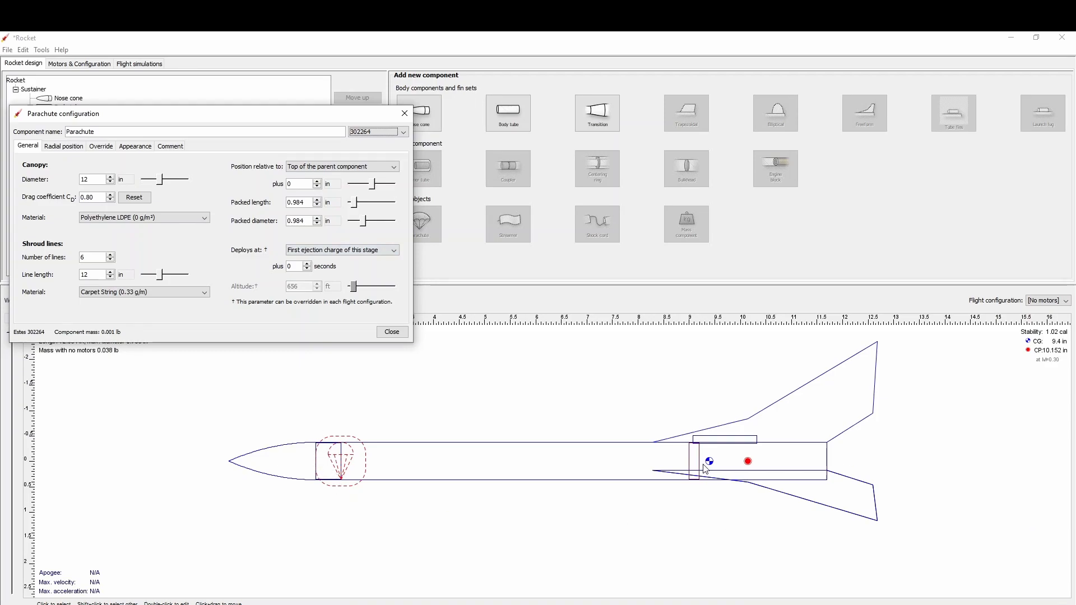
Set the parachute's packed length to 2 in and its packed diameter to 0.7 in.
click(306, 202)
text(2)
click(308, 223)
double_click(309, 223)
click(309, 222)
double_click(308, 223)
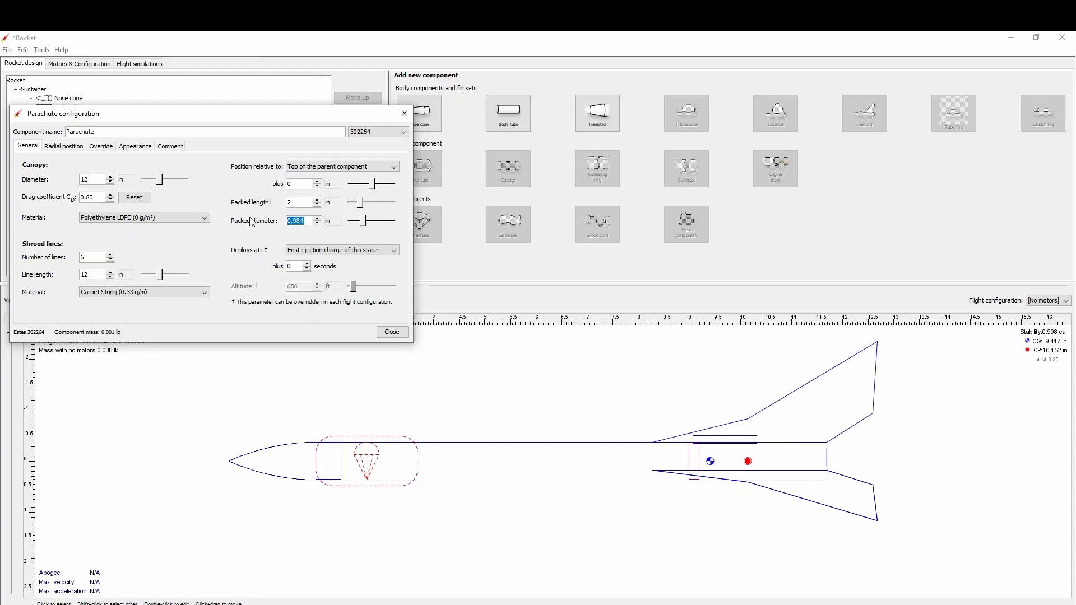
text(.7)
key(Return)
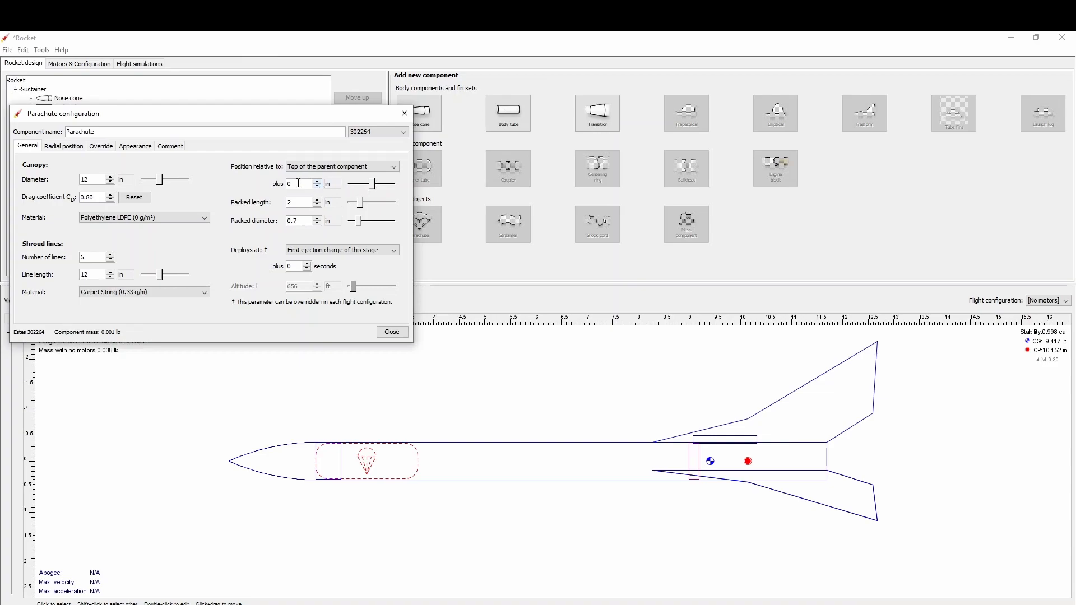
Position the parachute 3 in from the top of the body tube and finish its configuration.
click(317, 182)
click(317, 182)
click(318, 182)
click(318, 182)
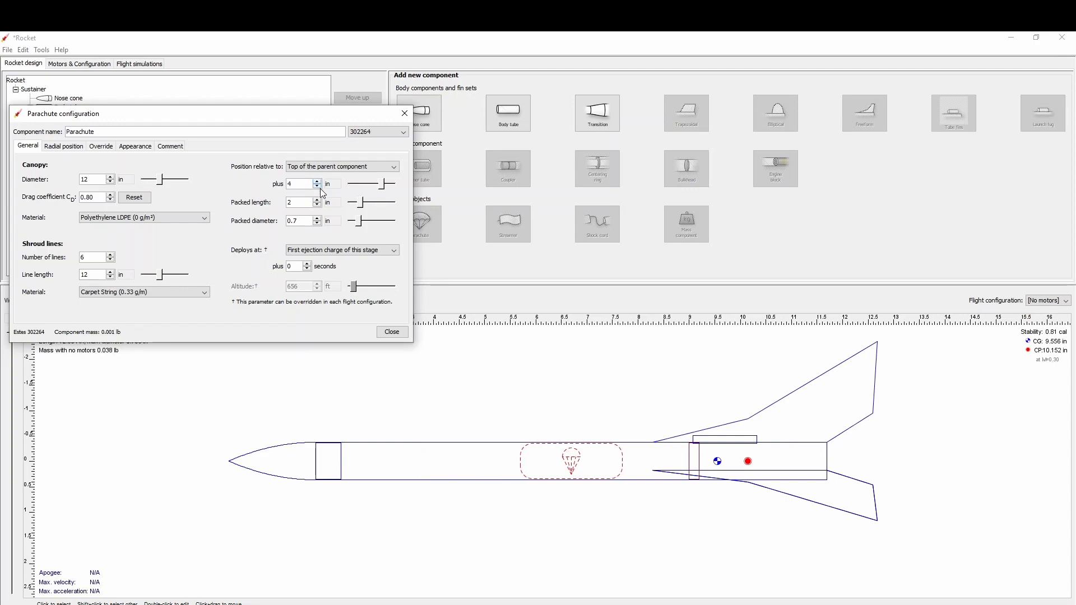
click(318, 187)
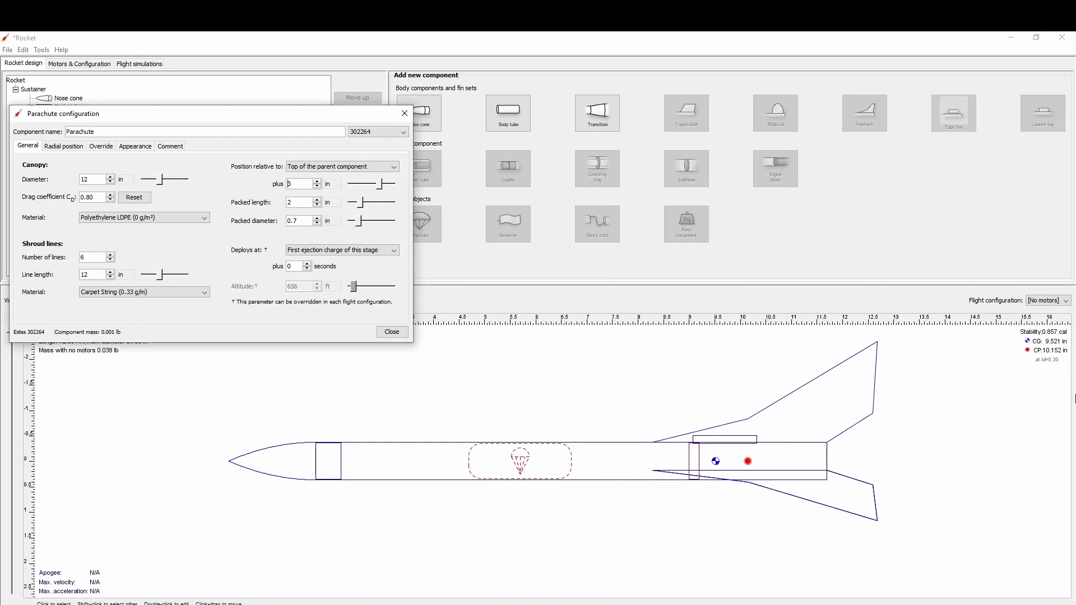
click(392, 332)
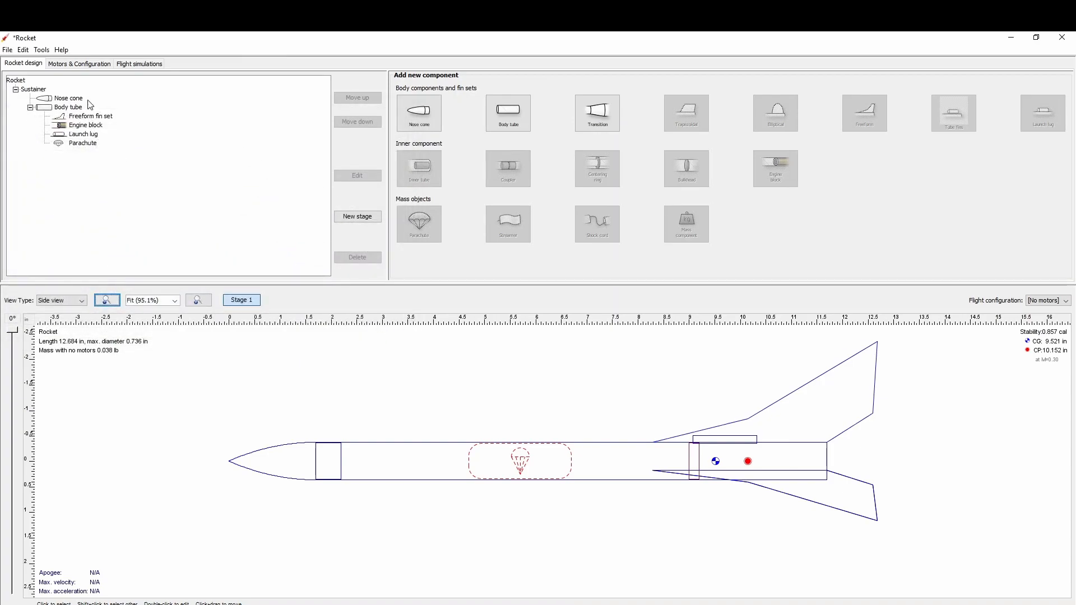
Add a 26 in long shock cord to the body tube, offset 1 in from the tube's top.
click(69, 107)
click(594, 224)
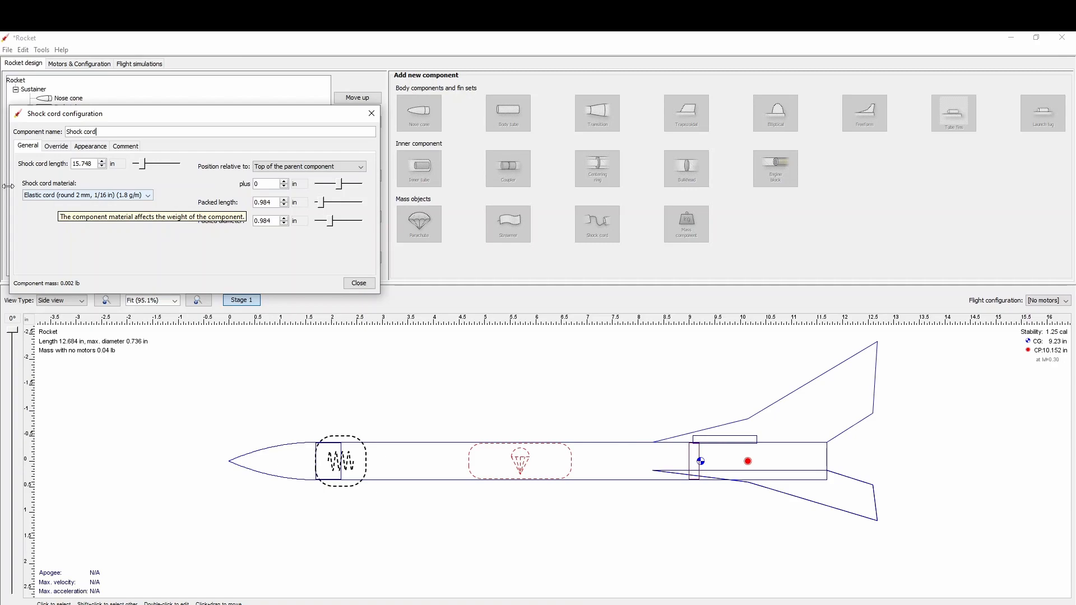
double_click(91, 164)
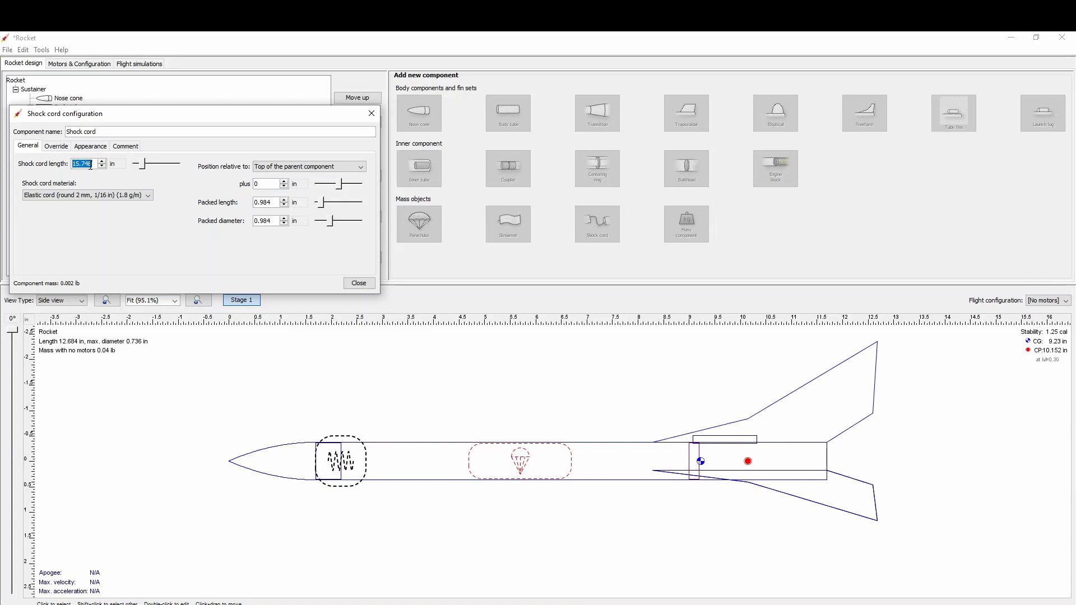
text(26)
click(284, 181)
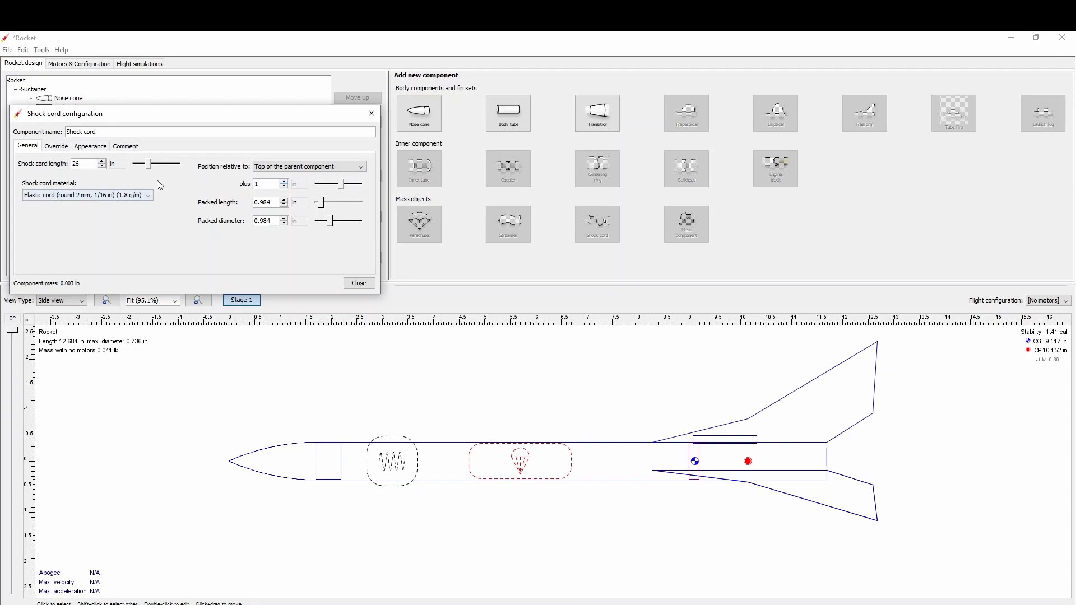
click(359, 283)
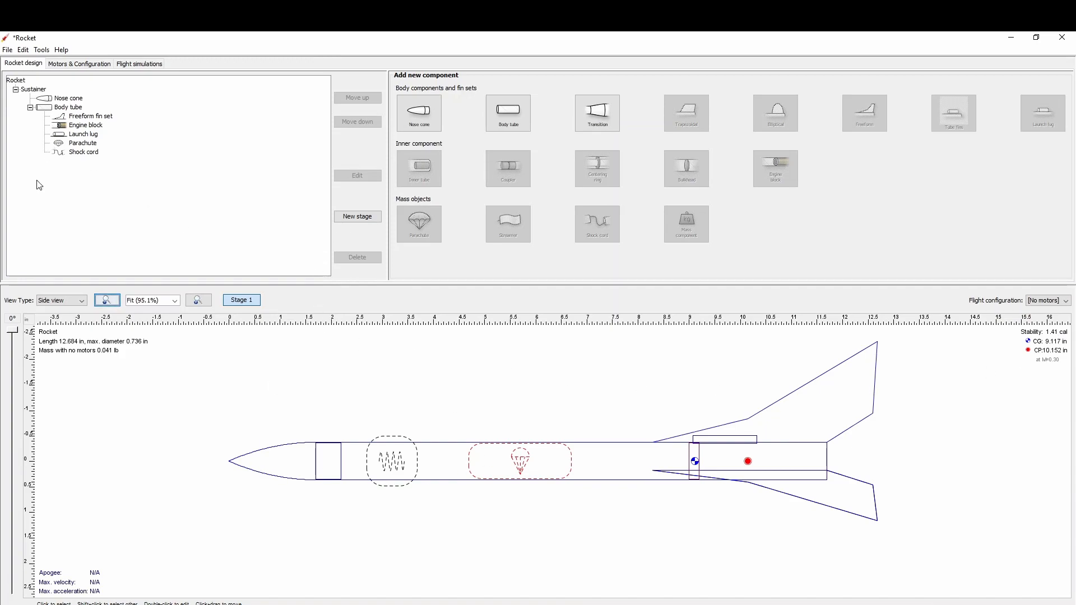
Set the shock cord's packed length to 0.5 in and reduce its packed diameter to fit inside the body tube.
click(85, 152)
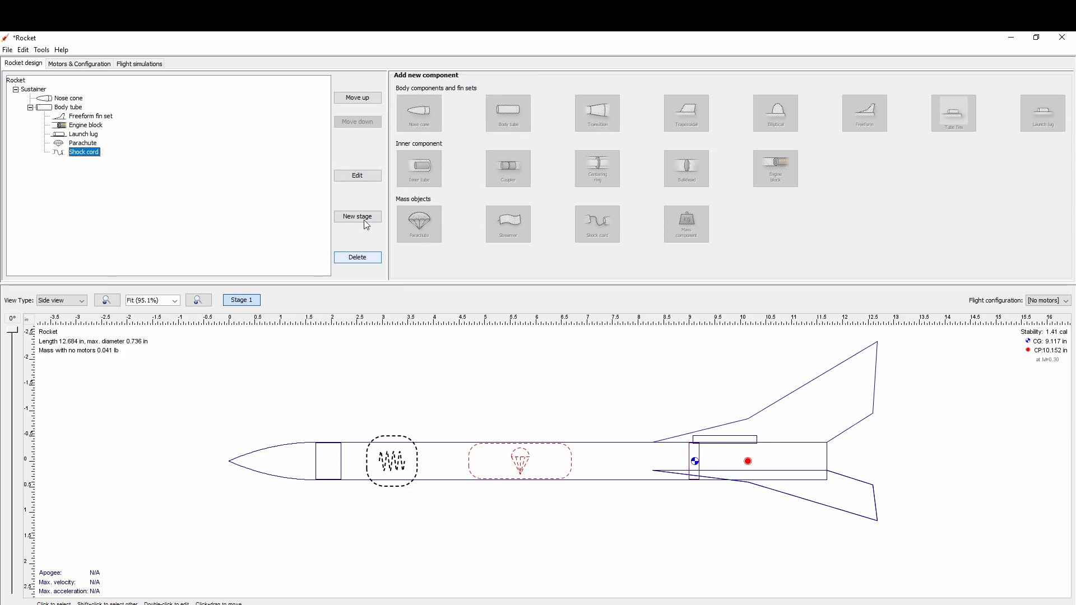
click(365, 177)
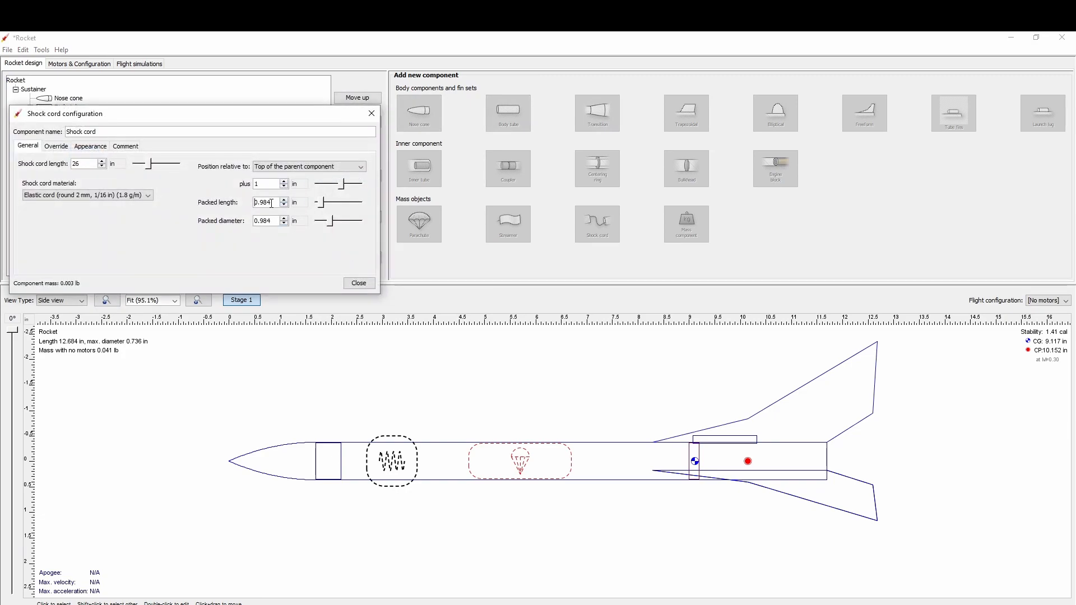
drag(212, 205, 274, 204)
text(.5)
click(278, 220)
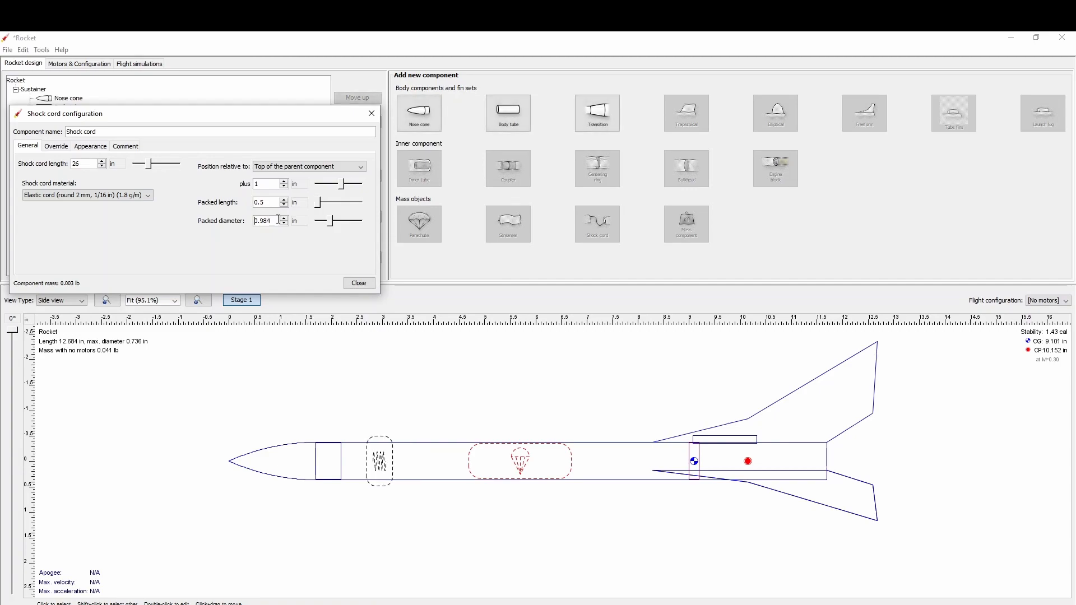
drag(279, 220, 247, 224)
text(.)
key(Return)
click(359, 283)
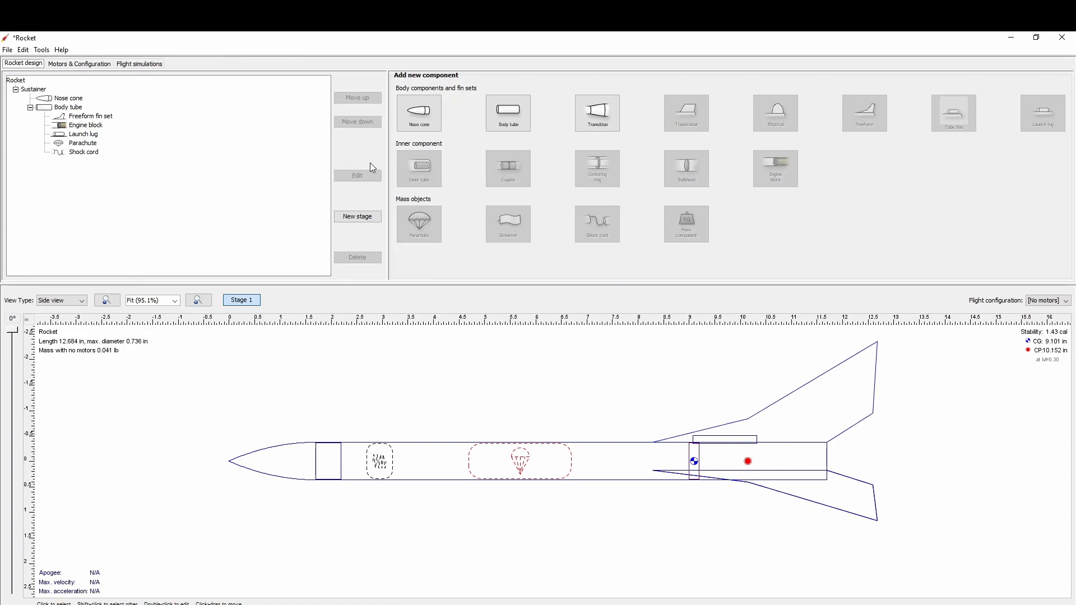
Save the rocket design as test1.ork in the tutorial folder, overwriting the existing file.
click(8, 50)
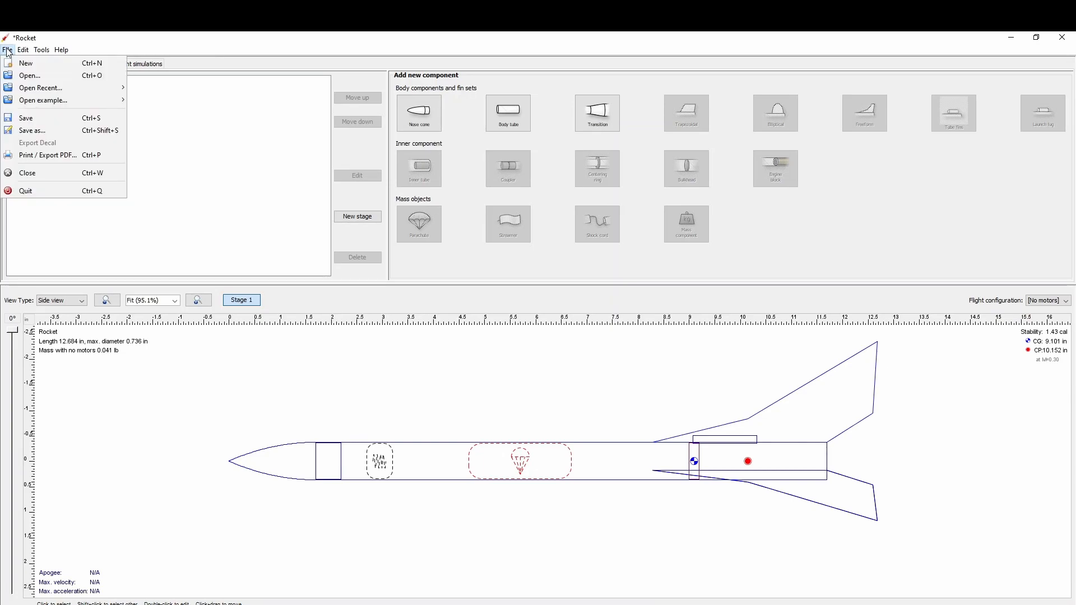
click(15, 117)
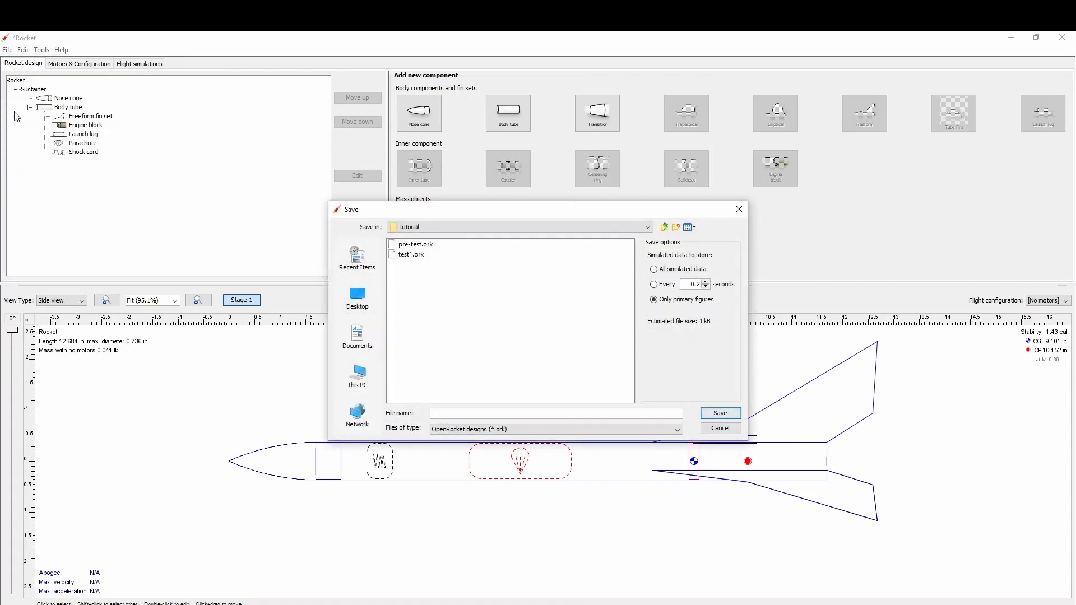
click(411, 255)
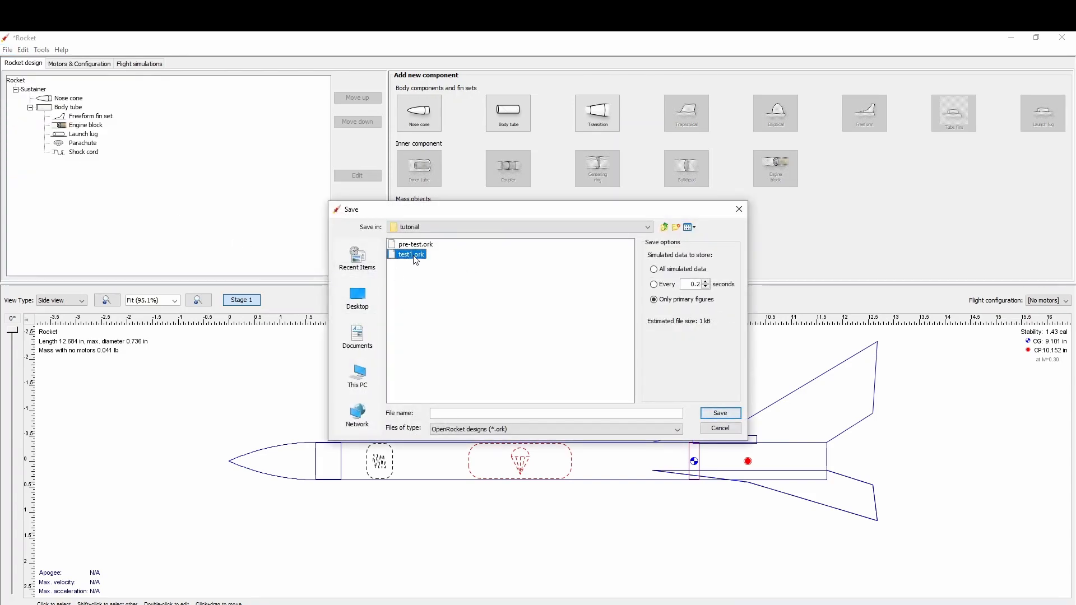
click(729, 415)
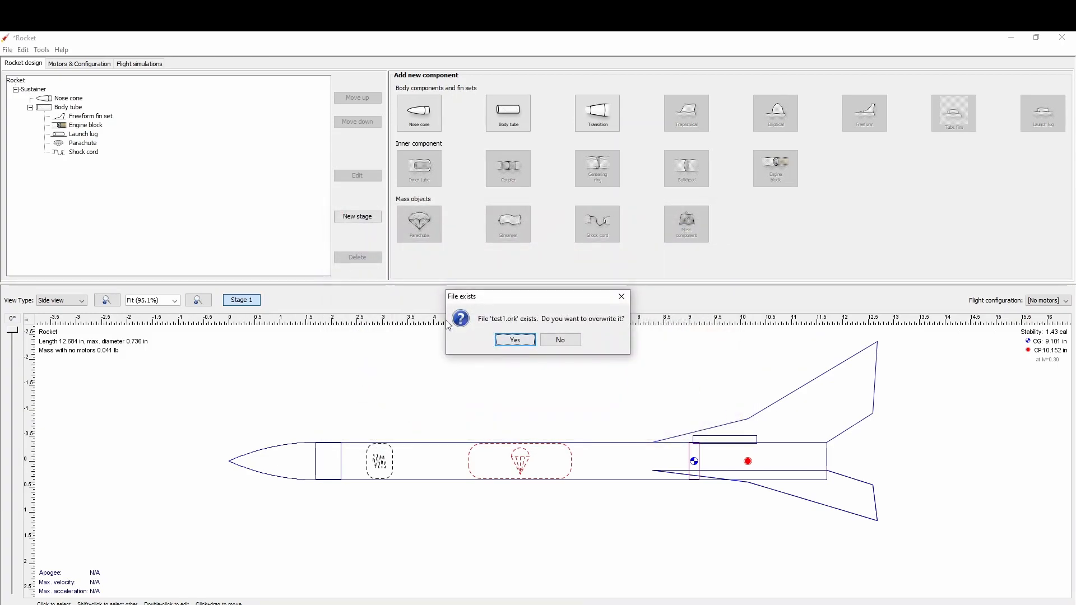
click(513, 340)
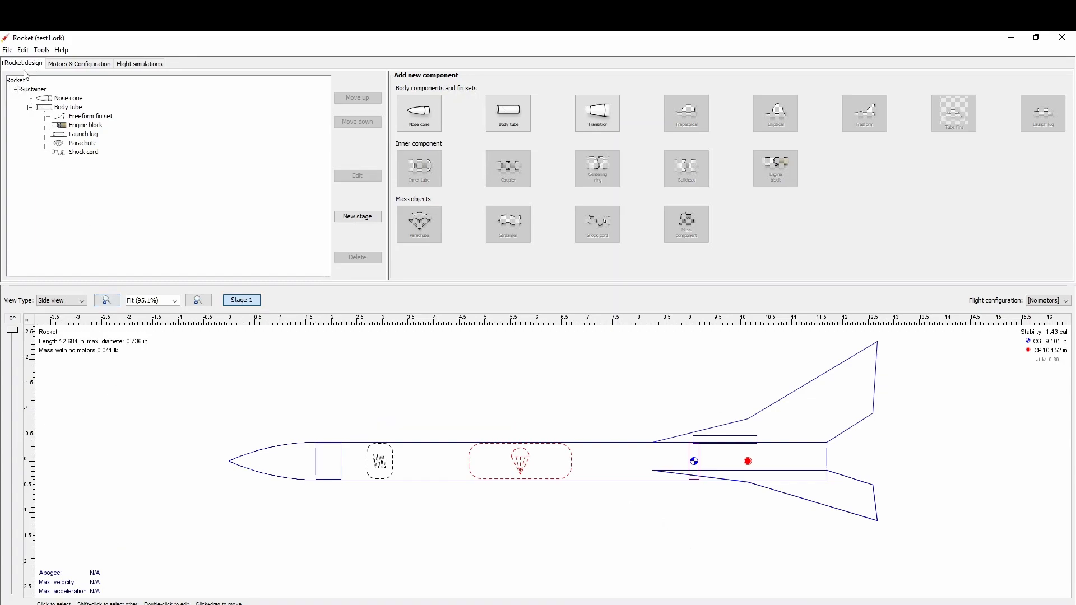
Generate a print preview of the rocket with the design report, parts detail, all templates and the fin marking guide included.
click(8, 50)
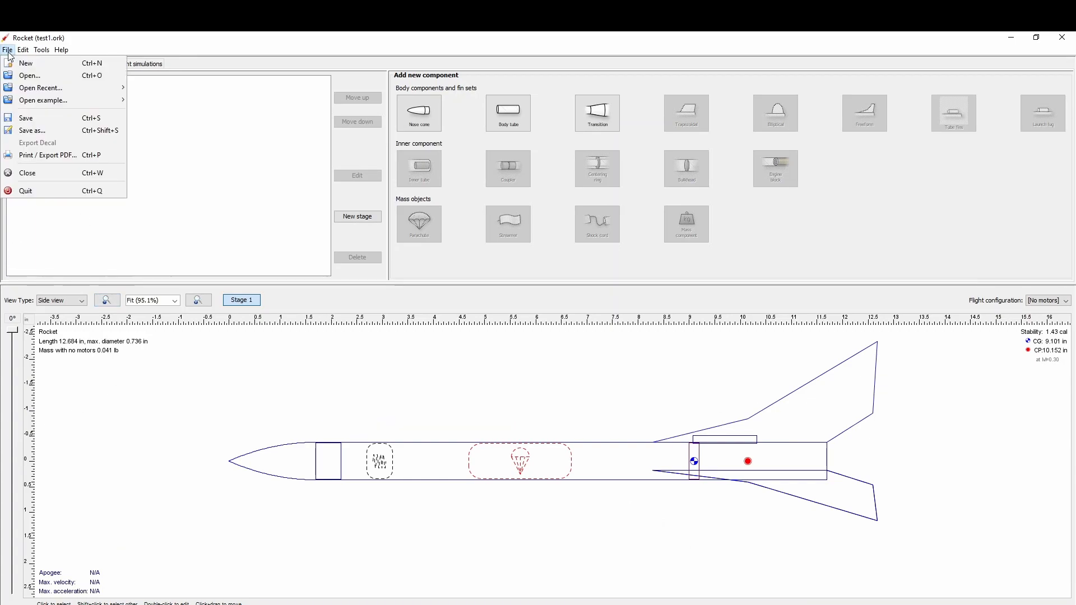
click(24, 162)
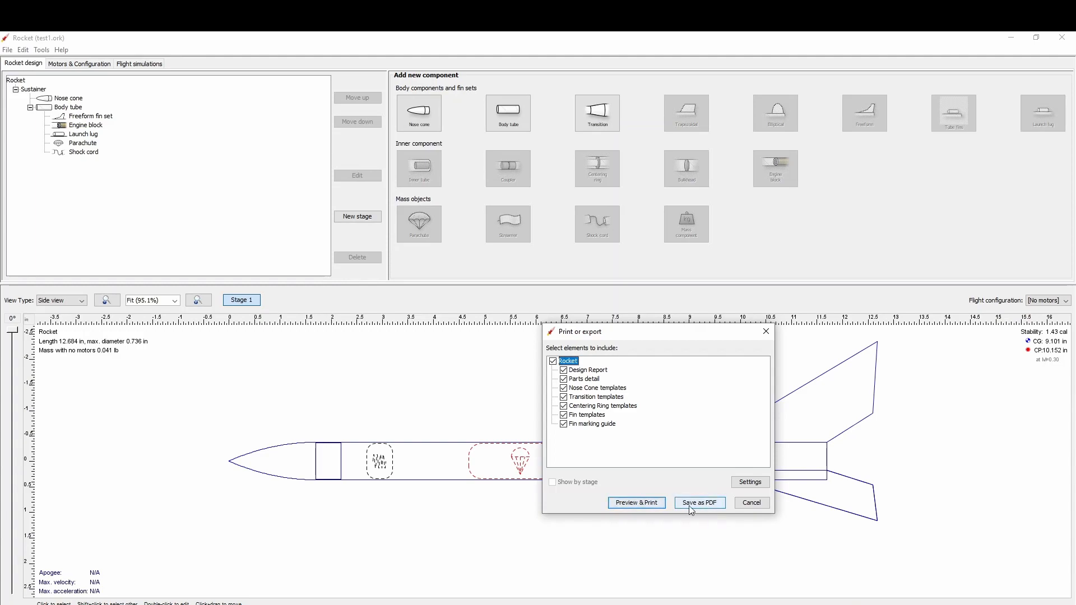
click(643, 506)
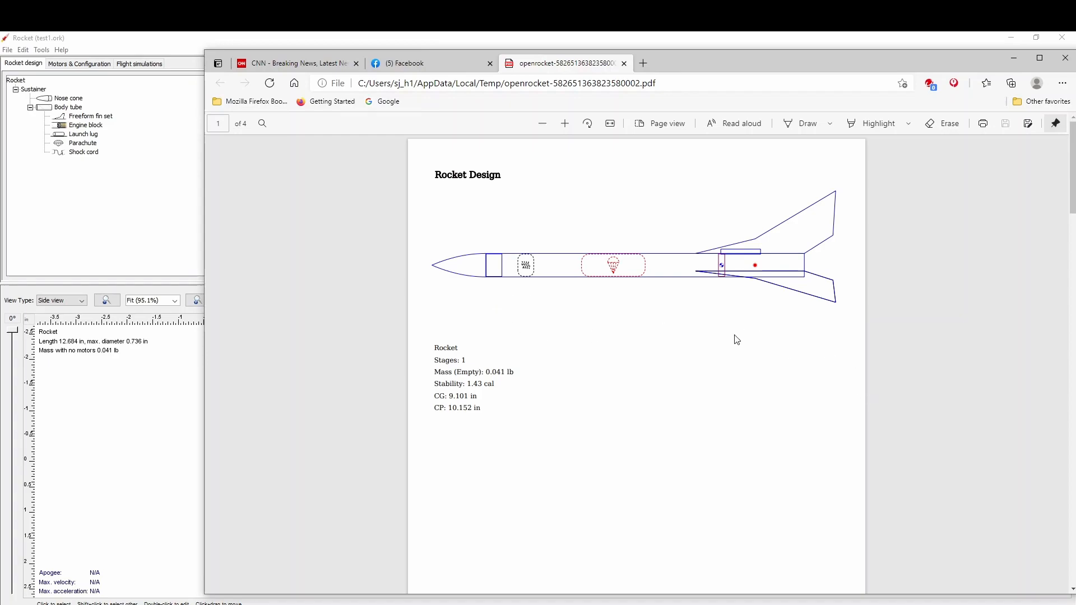
Examine the PDF's design report, parts detail, fin marking guide, and fin and nose cone templates, and return to the OpenRocket design window.
scroll(684, 385, down, 5)
scroll(688, 384, up, 5)
scroll(689, 384, down, 8)
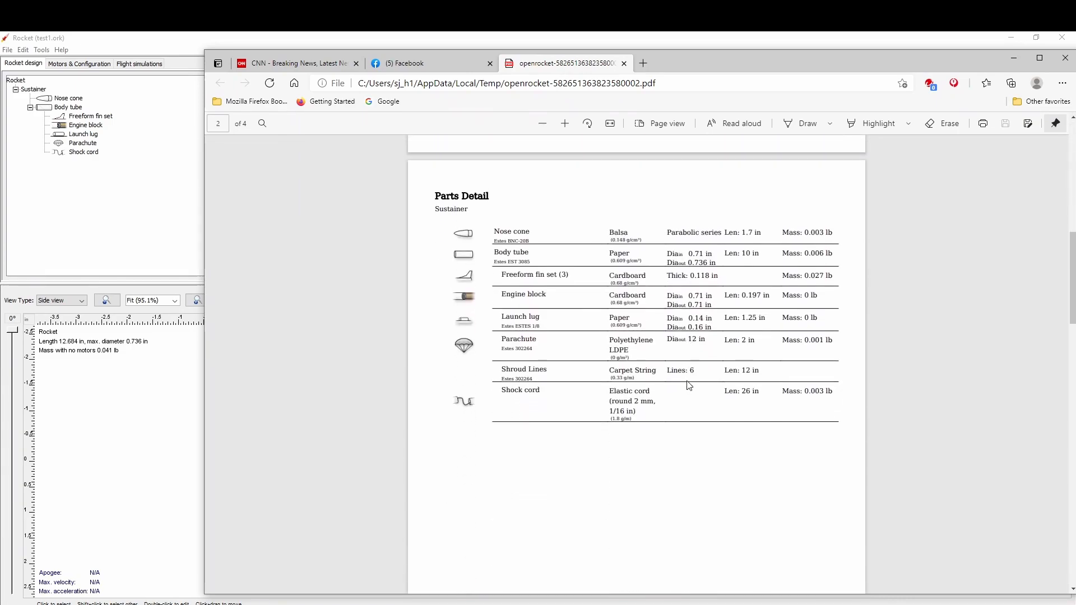
scroll(688, 364, down, 9)
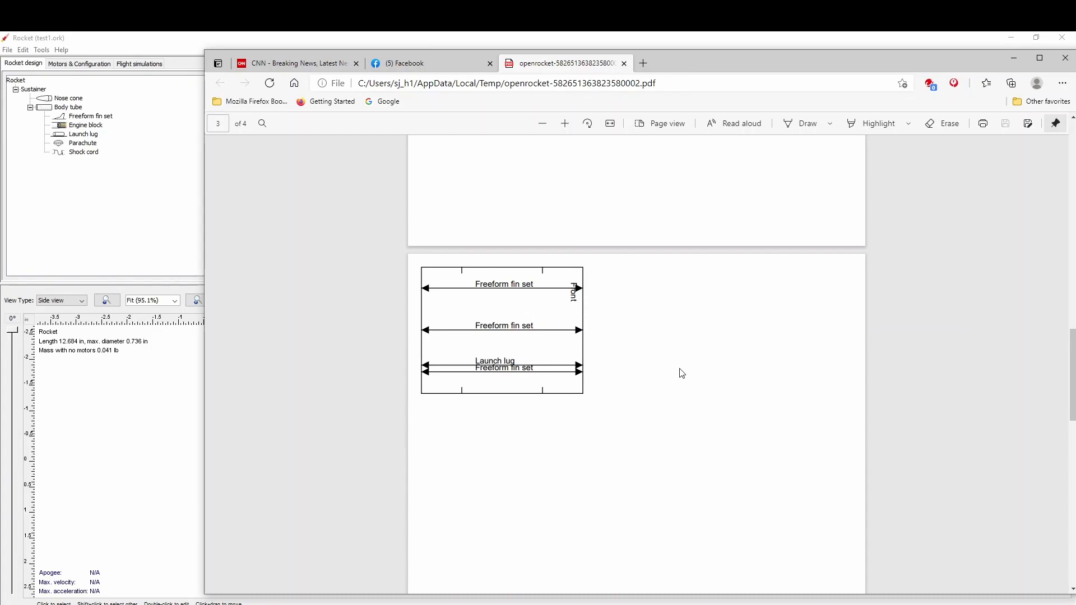
scroll(681, 373, down, 2)
scroll(681, 373, down, 4)
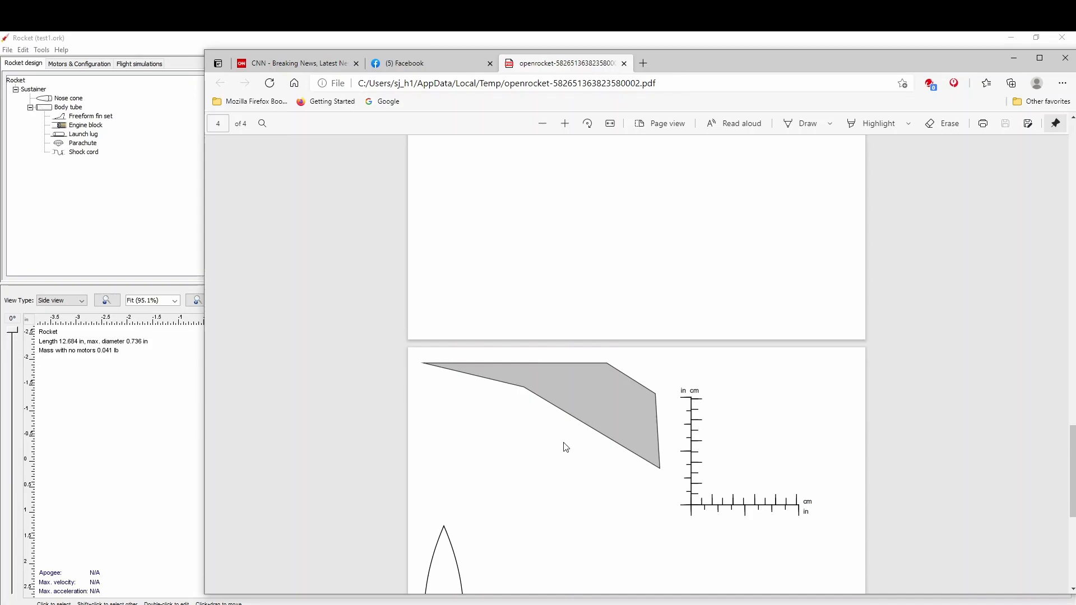
scroll(575, 456, down, 3)
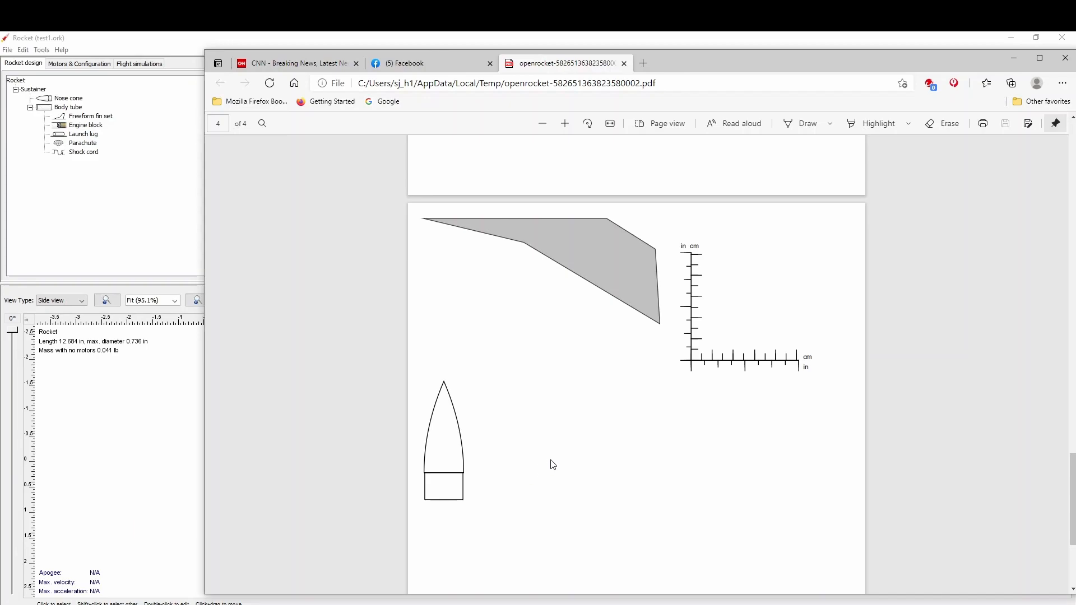
scroll(631, 432, down, 4)
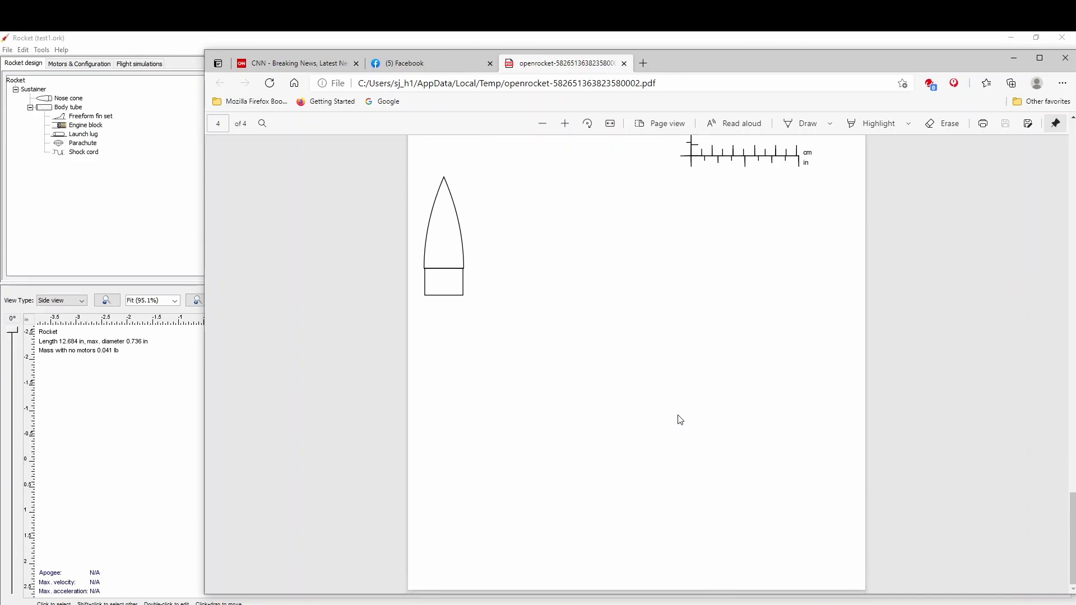
scroll(670, 435, up, 1)
scroll(666, 436, up, 20)
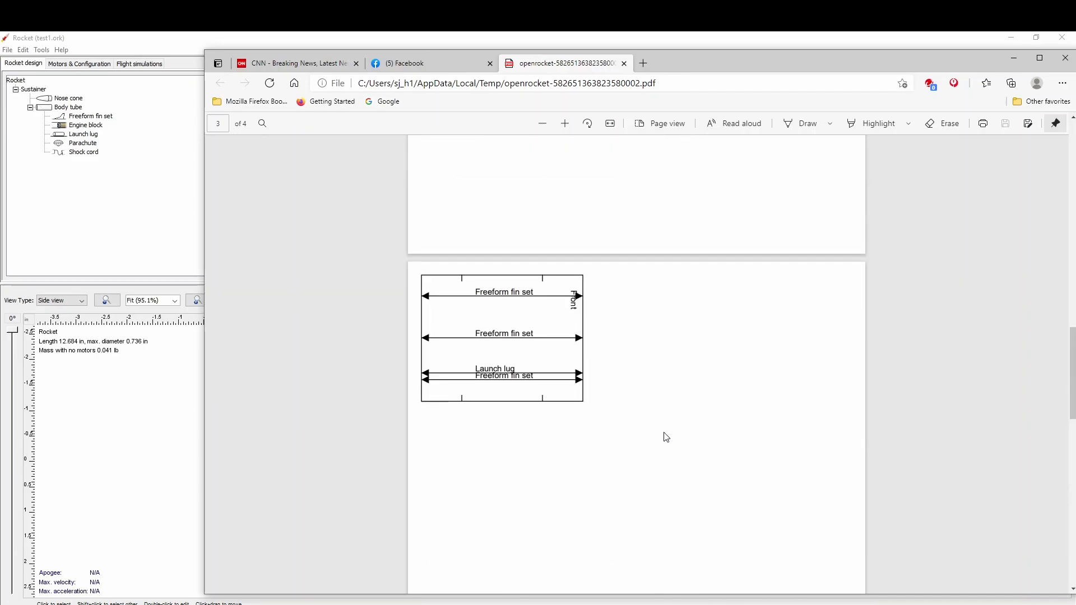
click(118, 174)
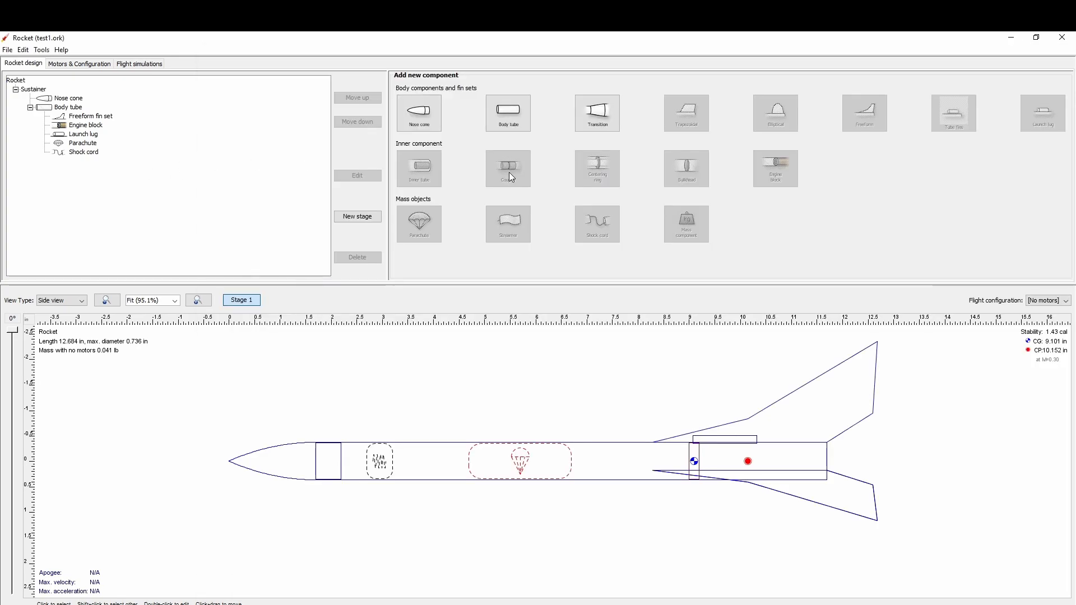